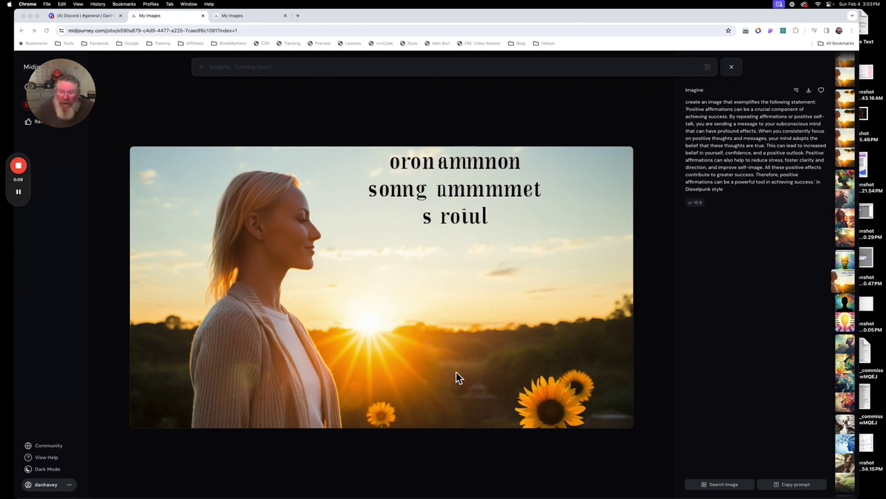
Step: Compare the original sunset image containing garbled text with the finished inpainted version of the curly-haired woman
click(239, 21)
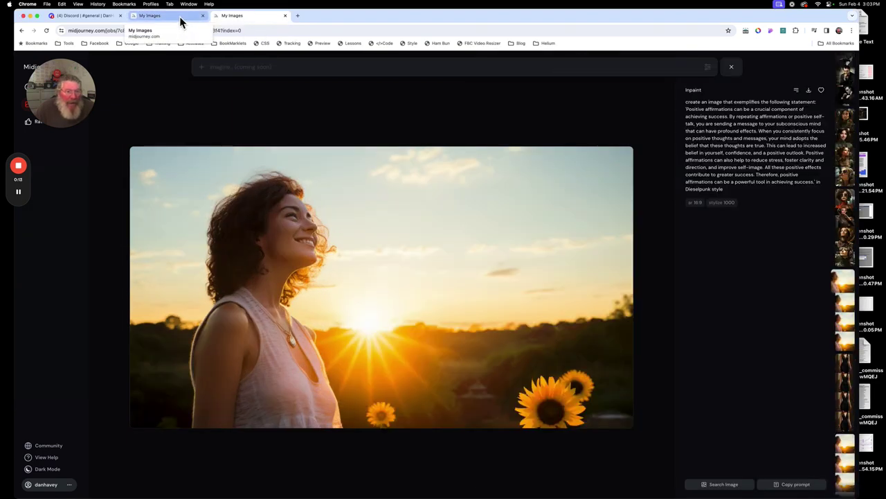
click(180, 22)
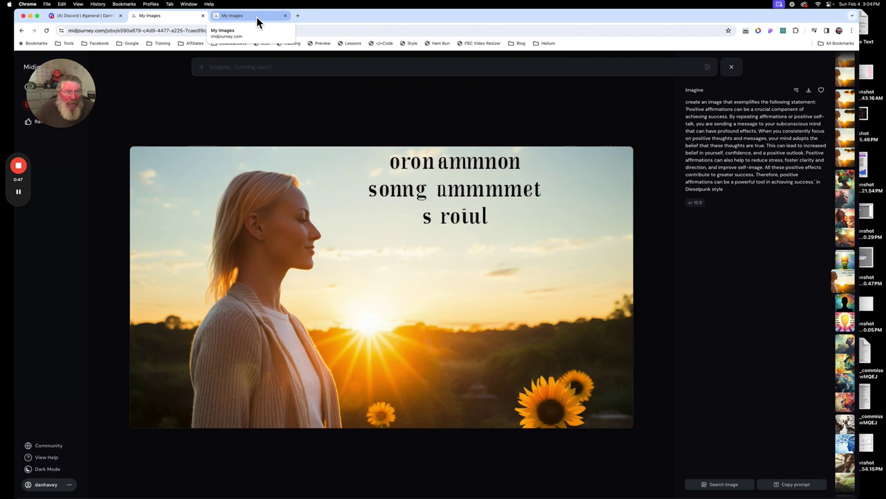
click(257, 22)
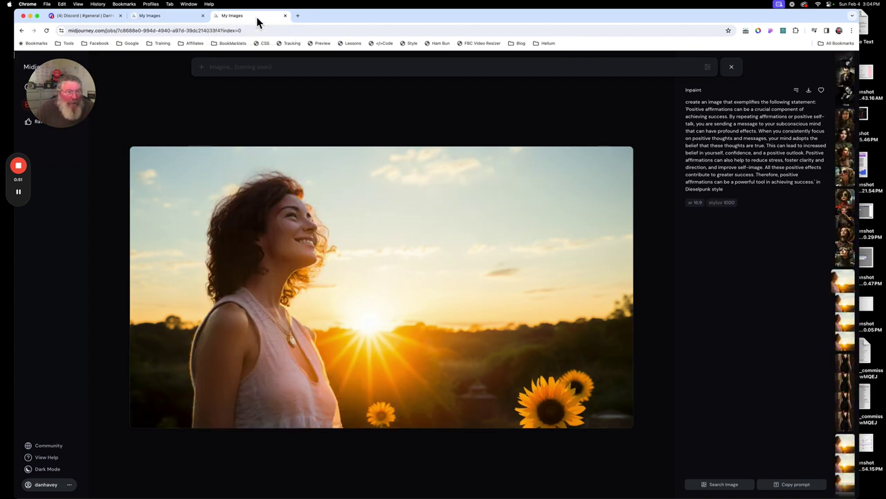
click(173, 21)
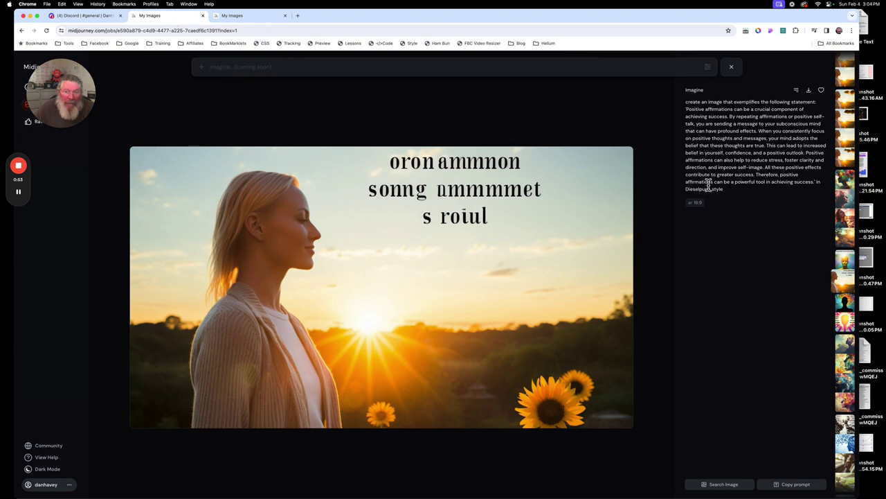
Step: Open the original blonde woman sunset image in Discord and run the Midjourney /settings command in the channel
click(798, 94)
click(774, 162)
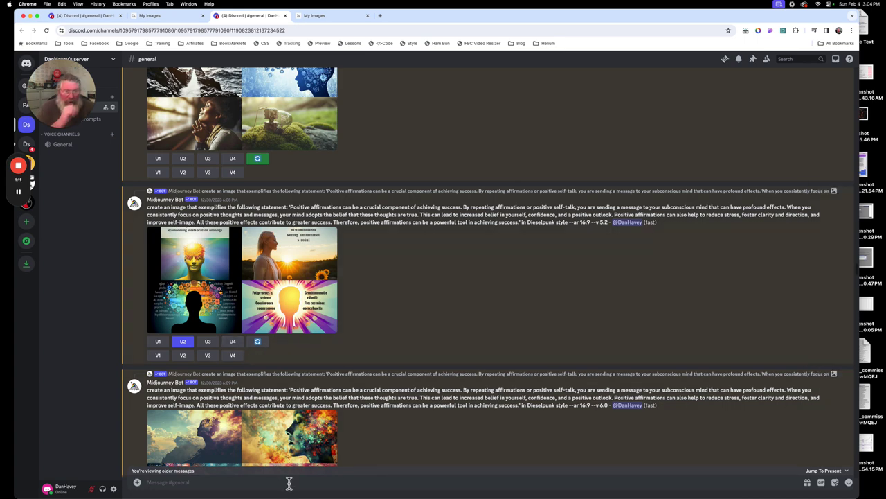
text(/se)
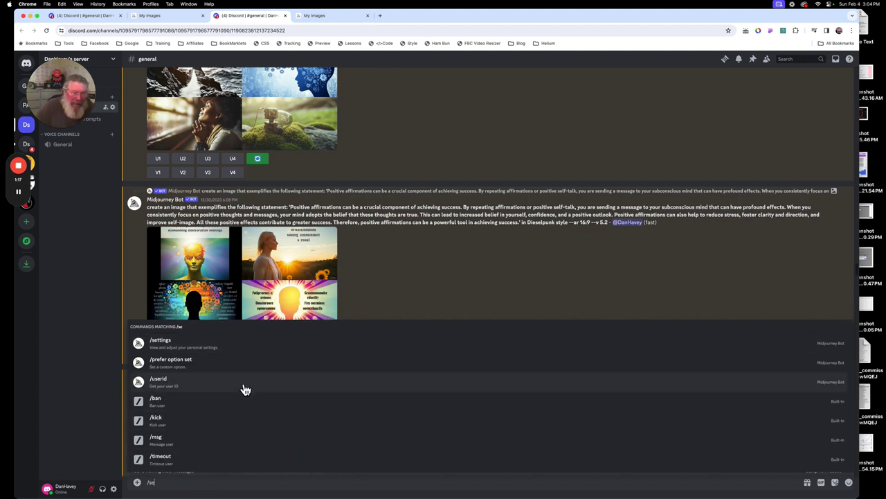
click(175, 346)
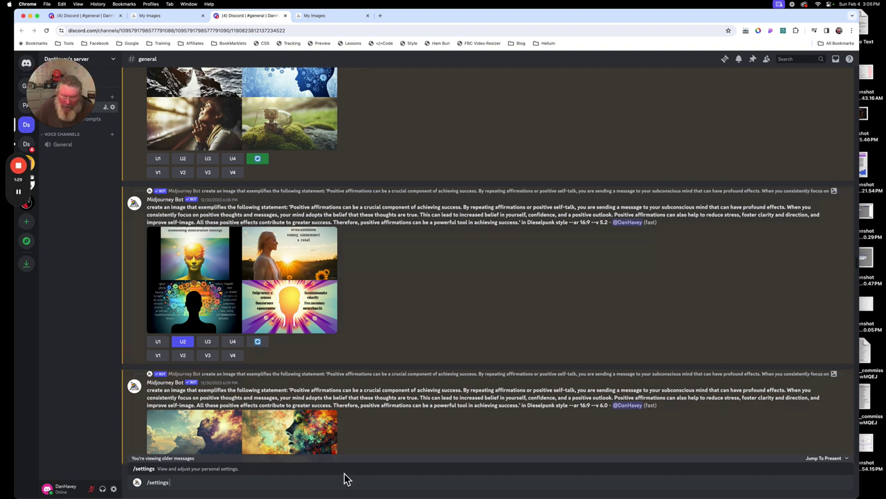
key(Return)
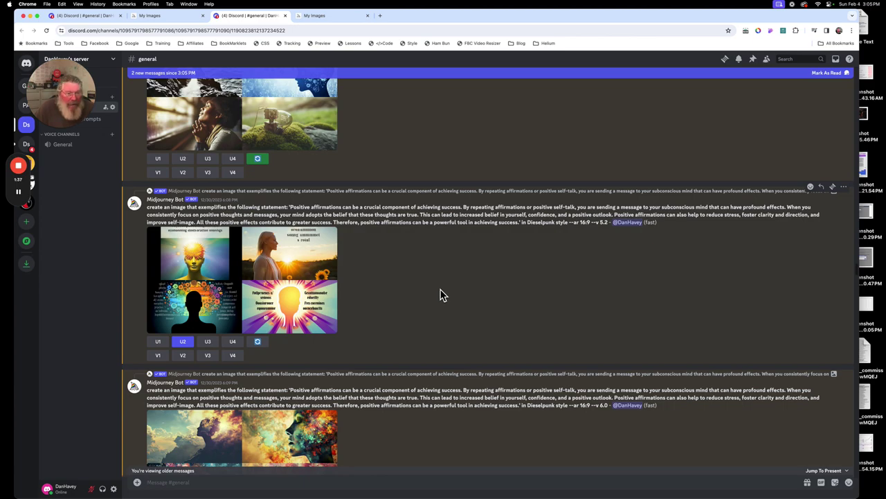
Step: Go to the channel's newest messages and run /settings again to check the Remix mode option
scroll(443, 294, down, 20)
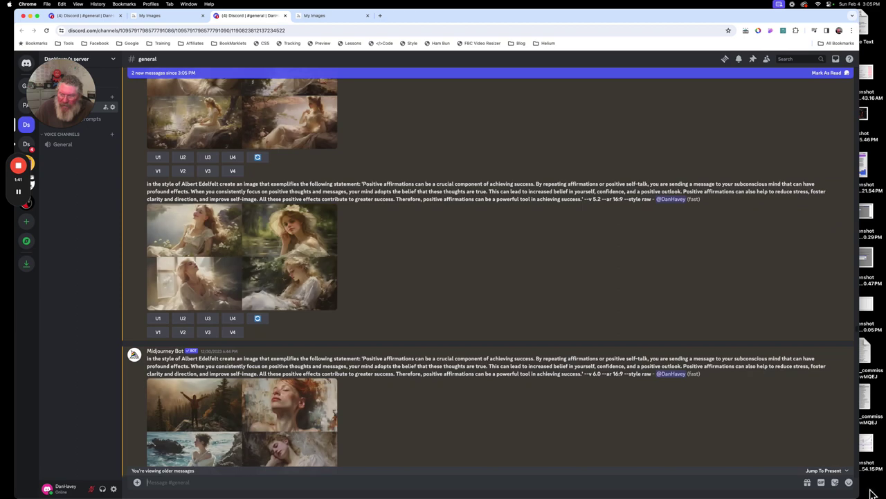
mouse_move(882, 494)
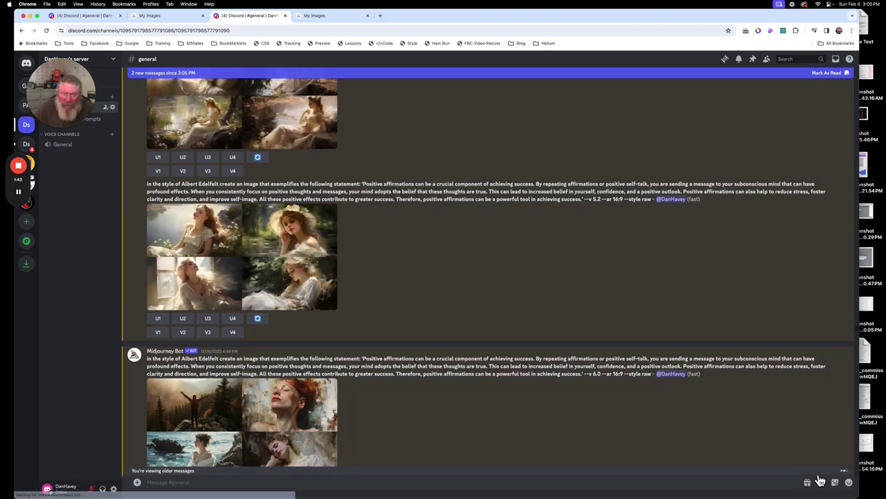
scroll(692, 443, down, 15)
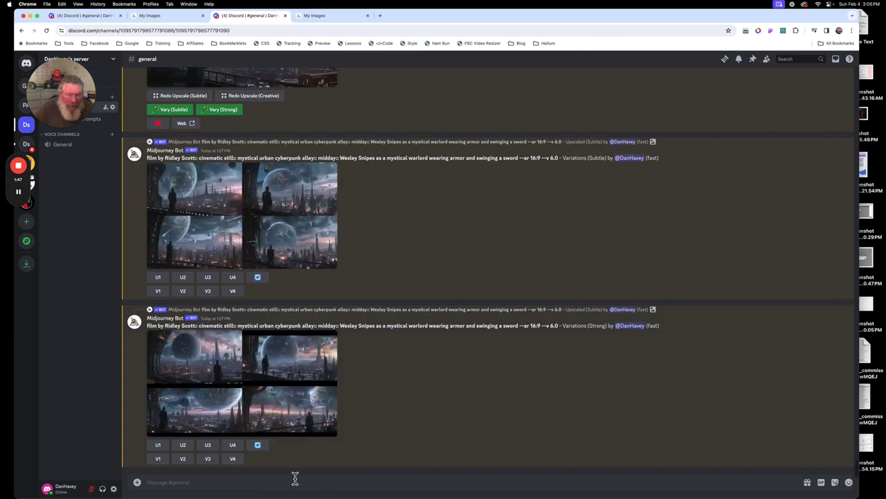
text(/s)
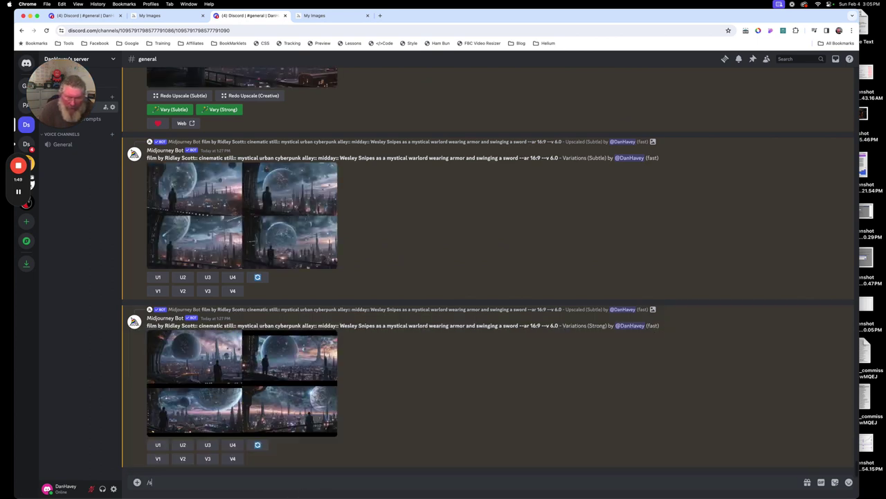
text(ett)
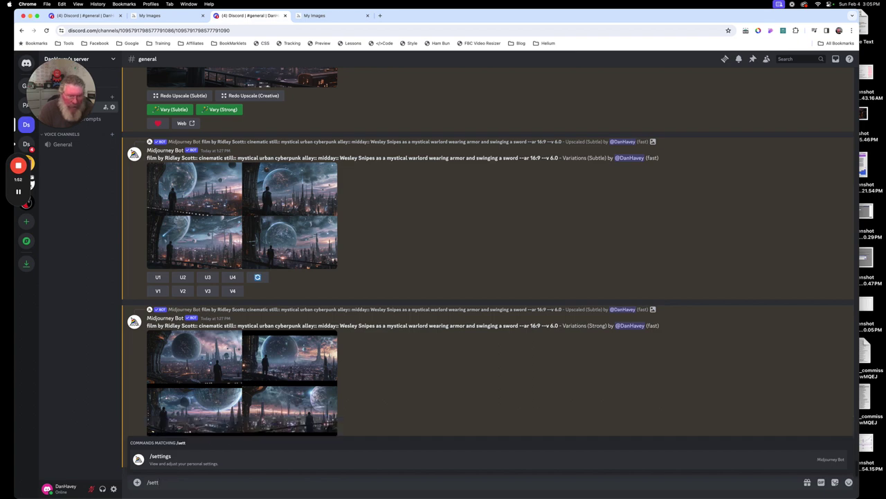
key(Return)
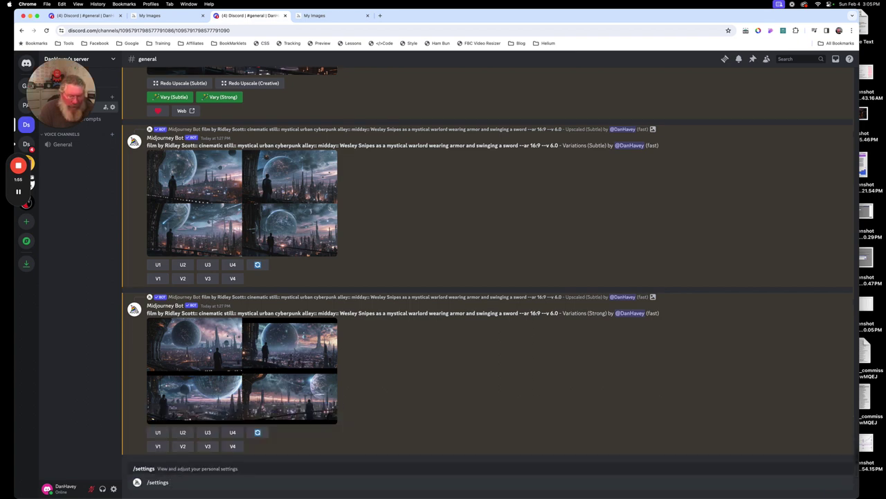
key(Return)
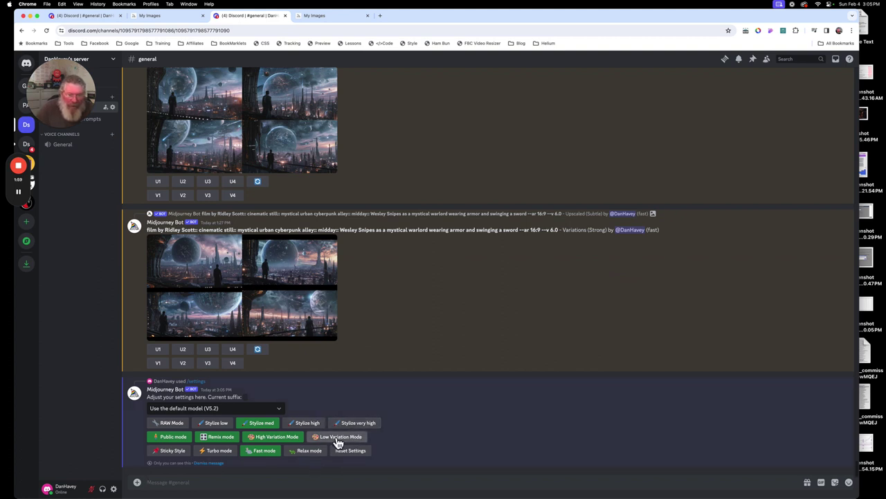
click(219, 440)
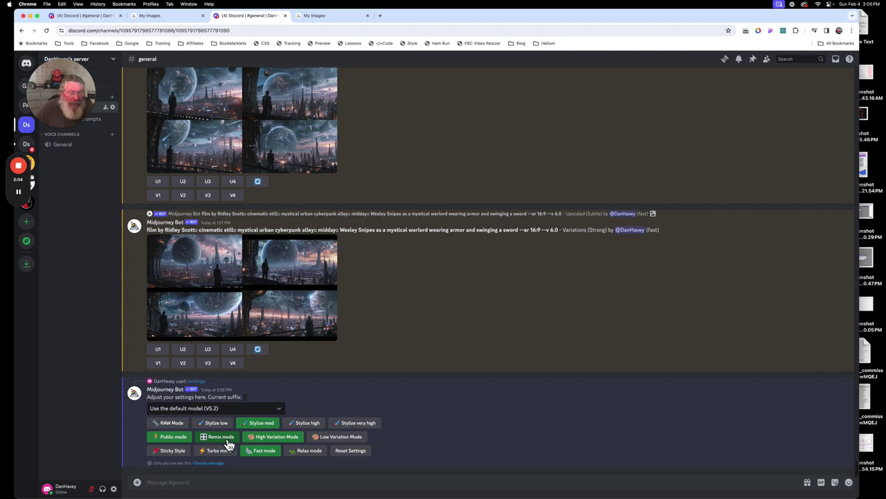
Step: Return to the original sunset image on the Midjourney site, reopen it in Discord and upscale image 2 of its grid
click(166, 17)
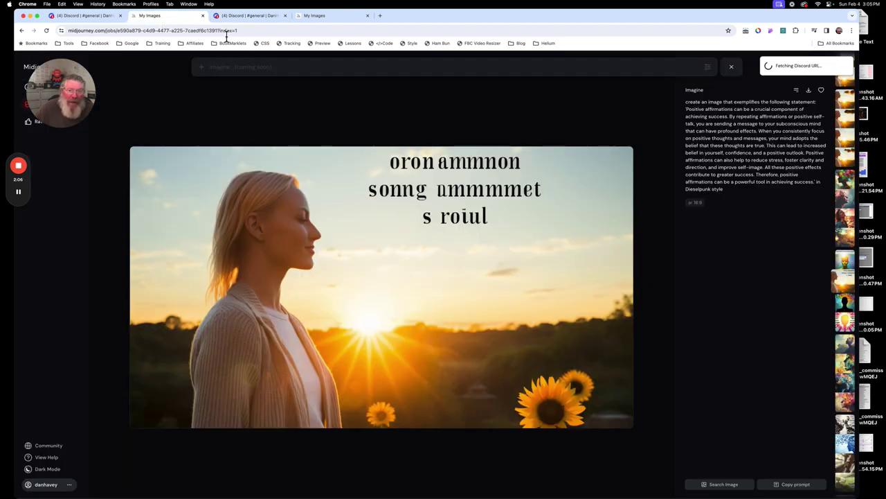
click(796, 91)
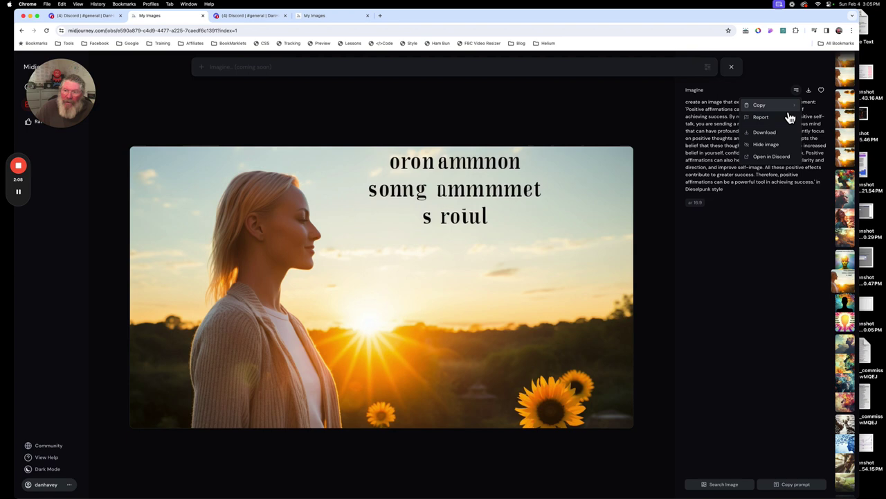
click(769, 157)
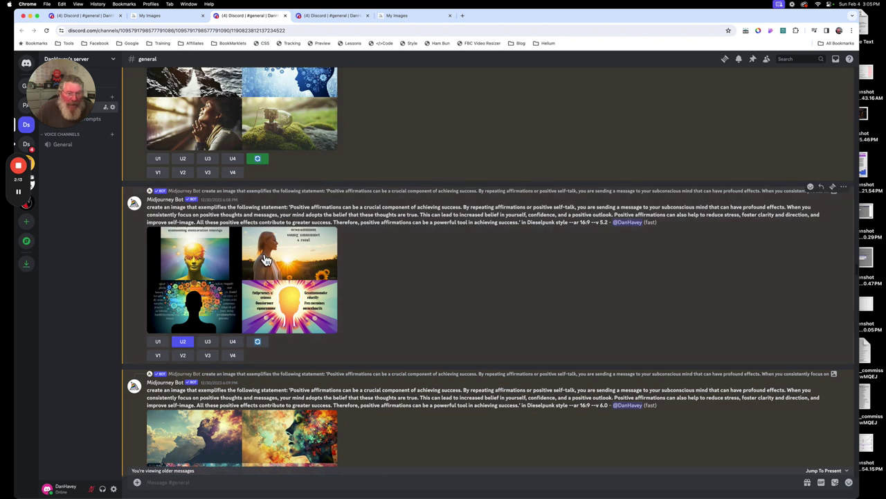
click(186, 343)
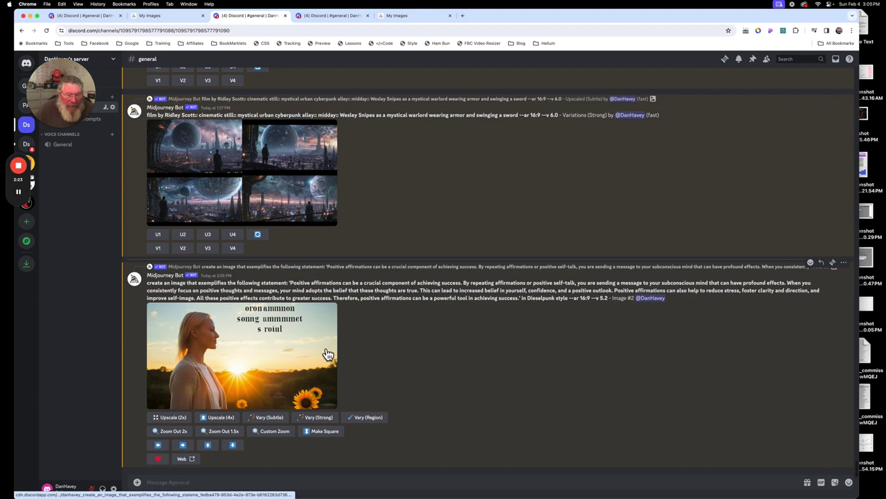
Step: Use Vary (Region) on the upscaled image to regenerate a rectangular area around the garbled sky text, keeping the prompt
click(369, 417)
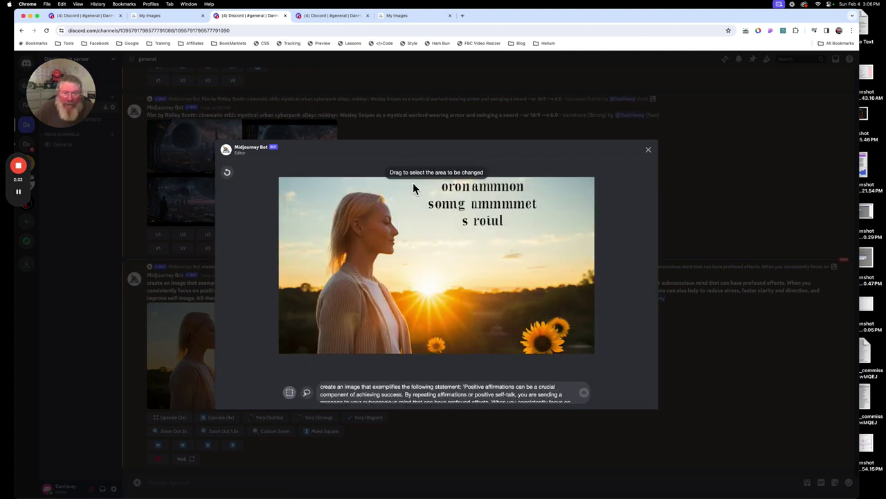
drag(413, 181, 548, 238)
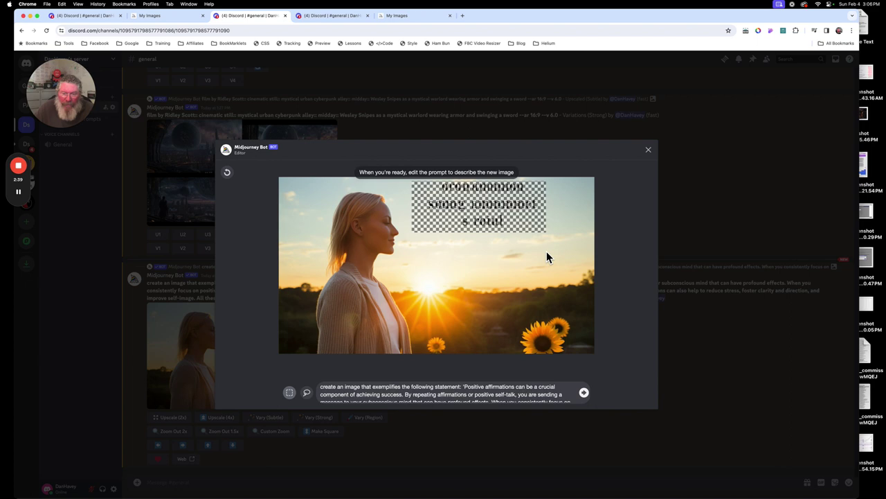
click(585, 394)
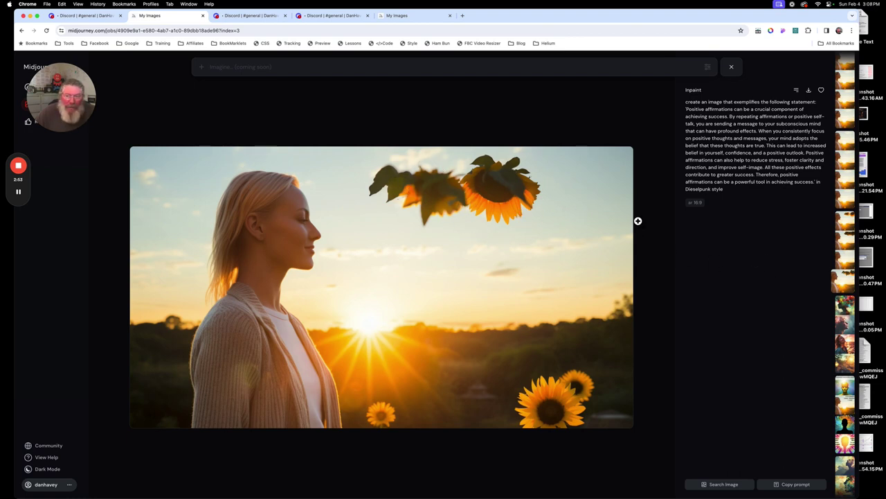
Step: Browse the inpainted variations on the Midjourney site to examine how the former text area was filled
scroll(849, 275, up, 6)
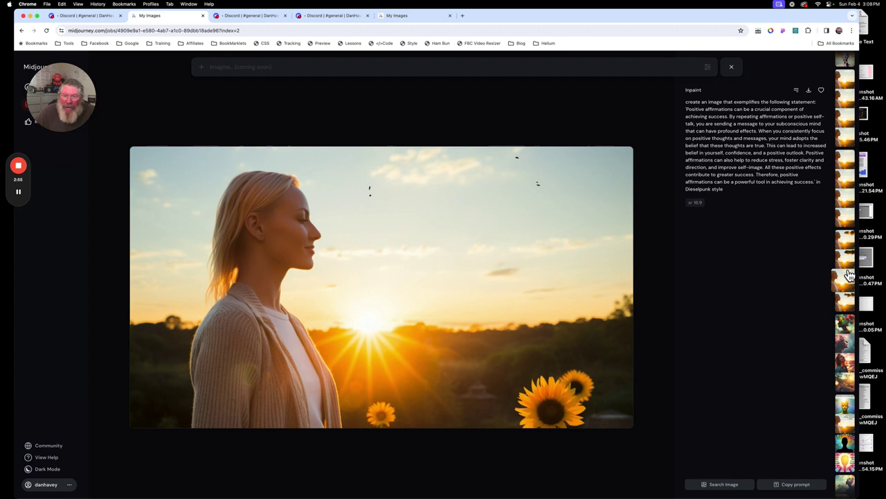
scroll(849, 275, up, 5)
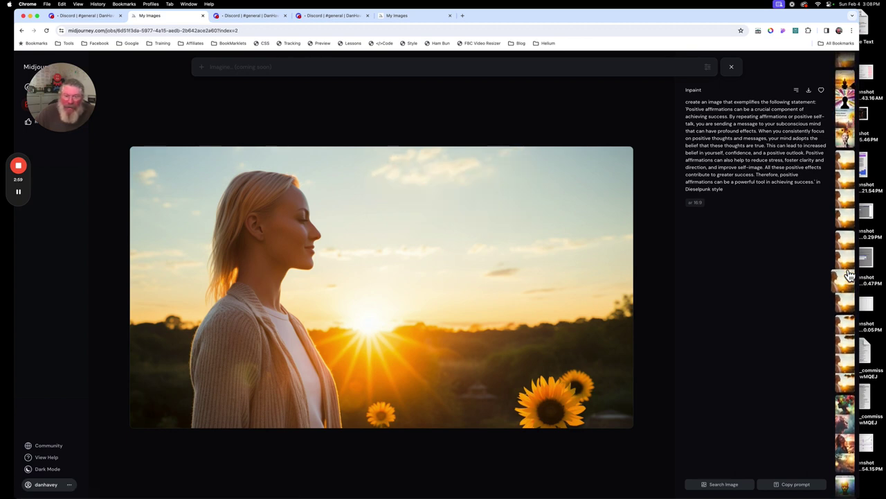
scroll(849, 275, down, 3)
scroll(849, 276, down, 2)
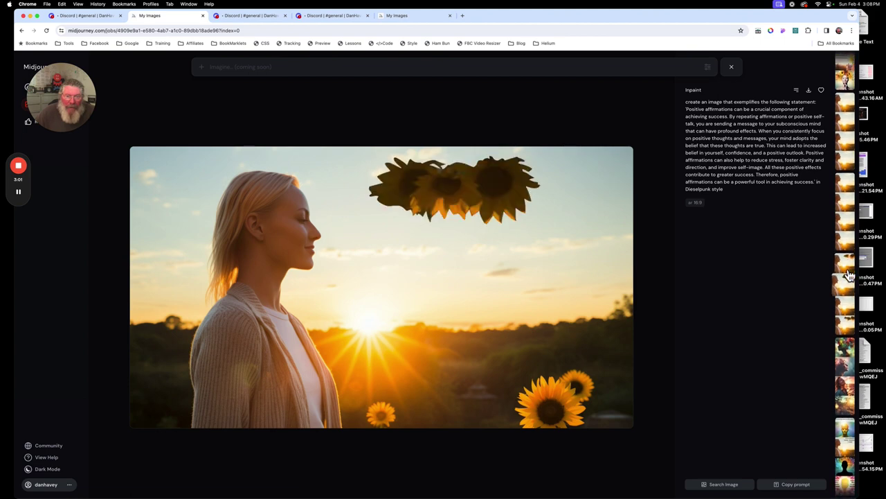
scroll(849, 275, down, 1)
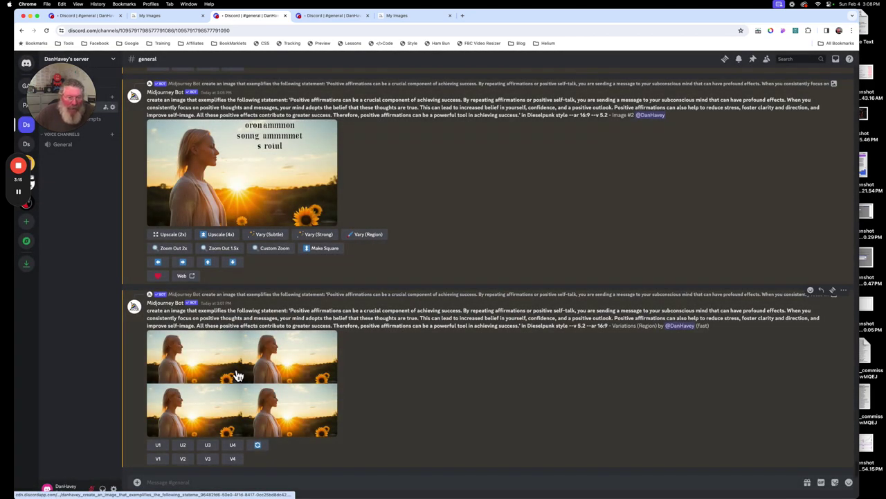
Step: Upscale the third region variation in Discord and use Vary (Region) to regenerate the woman's lassoed hair, keeping the prompt
click(208, 446)
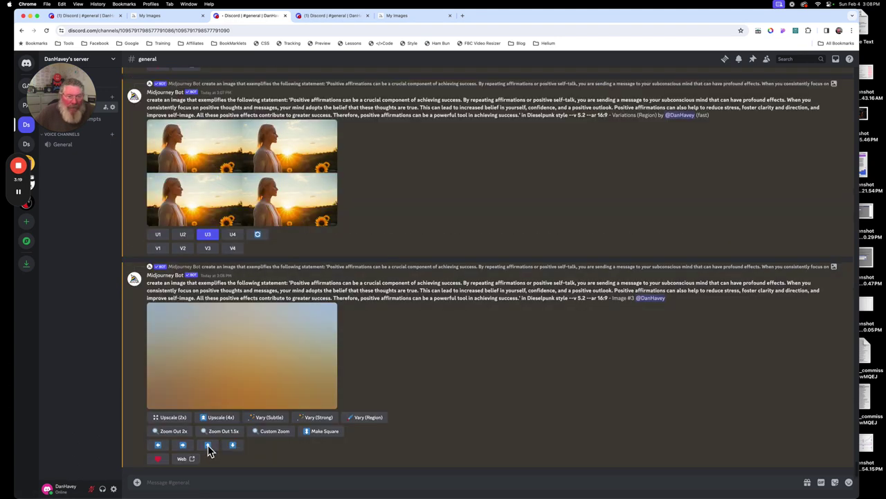
click(368, 418)
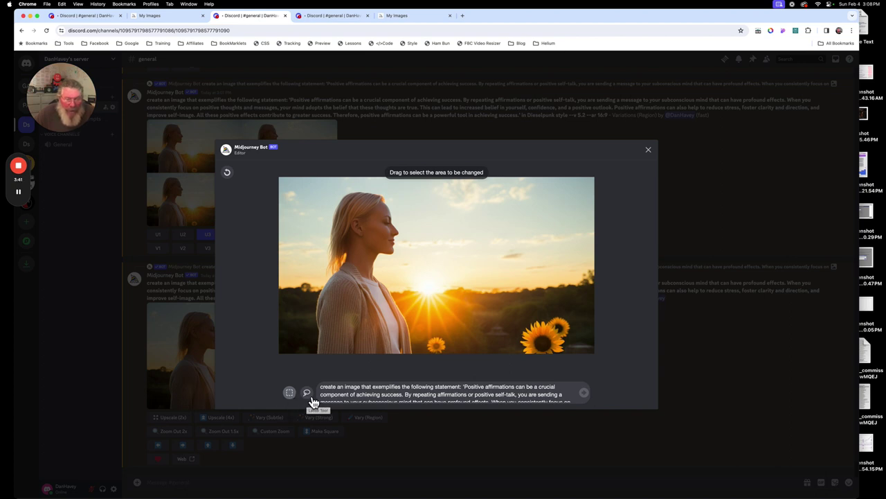
click(309, 397)
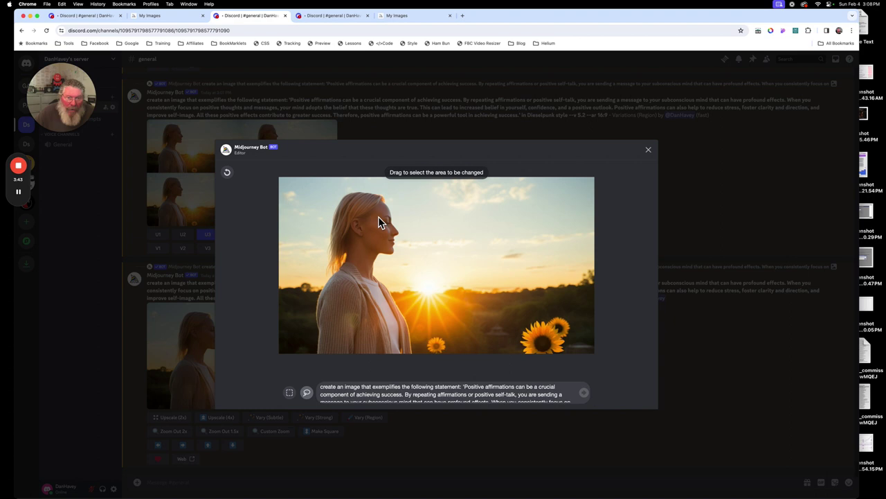
mouse_move(386, 206)
mouse_down()
mouse_move(364, 225)
mouse_move(355, 214)
mouse_move(346, 220)
mouse_move(352, 235)
mouse_move(335, 281)
mouse_move(328, 254)
mouse_move(341, 211)
mouse_move(354, 199)
mouse_move(386, 204)
mouse_up()
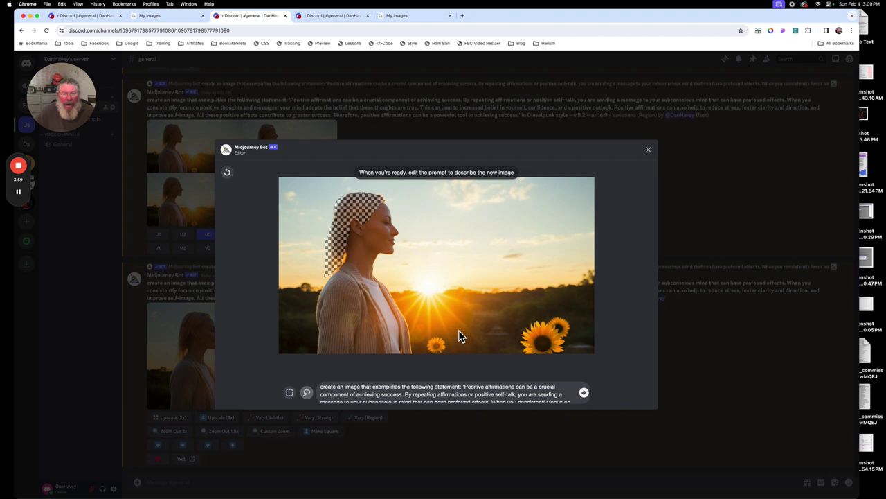
click(585, 393)
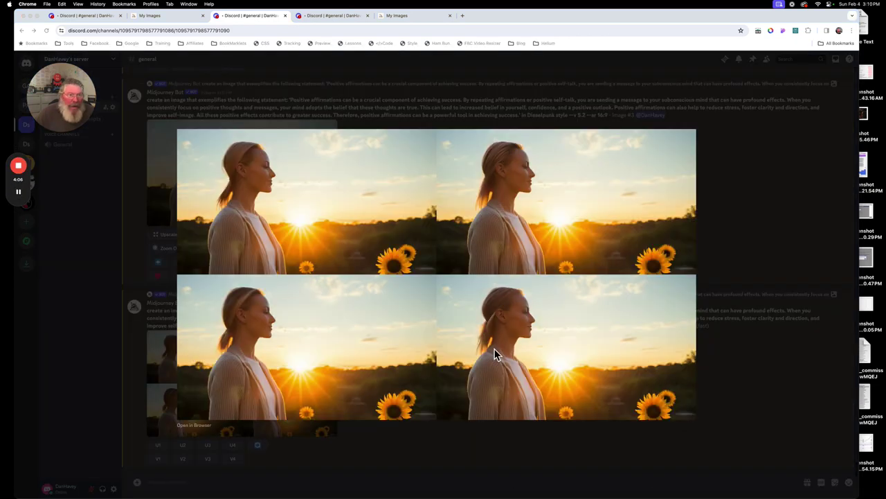
Step: Browse the newest inpainted variations on the Midjourney site to compare the woman's regenerated hairstyles
click(167, 14)
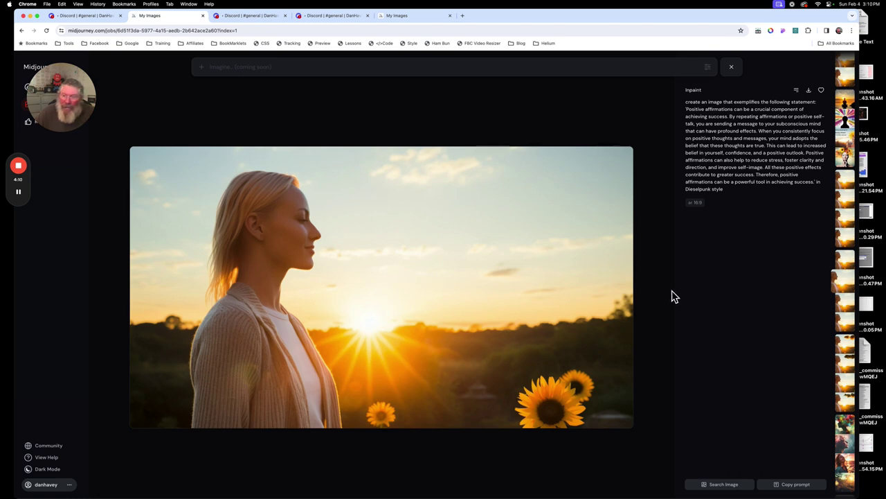
scroll(671, 295, up, 2)
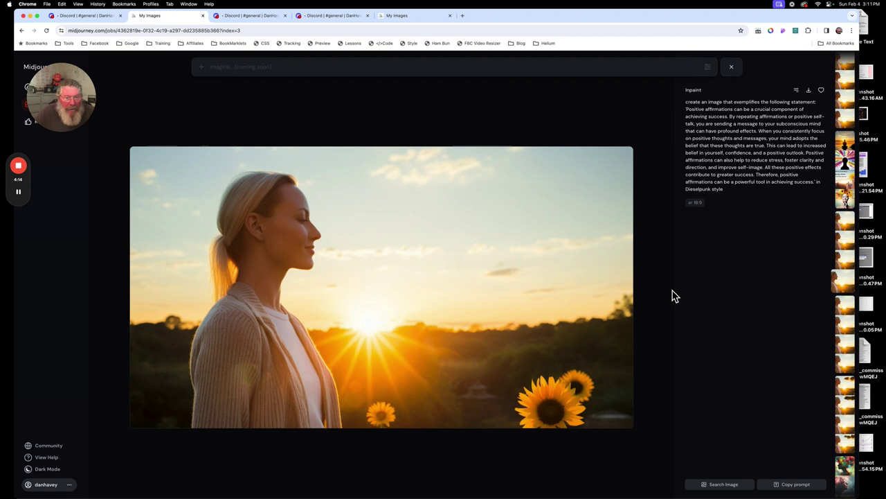
scroll(670, 295, up, 1)
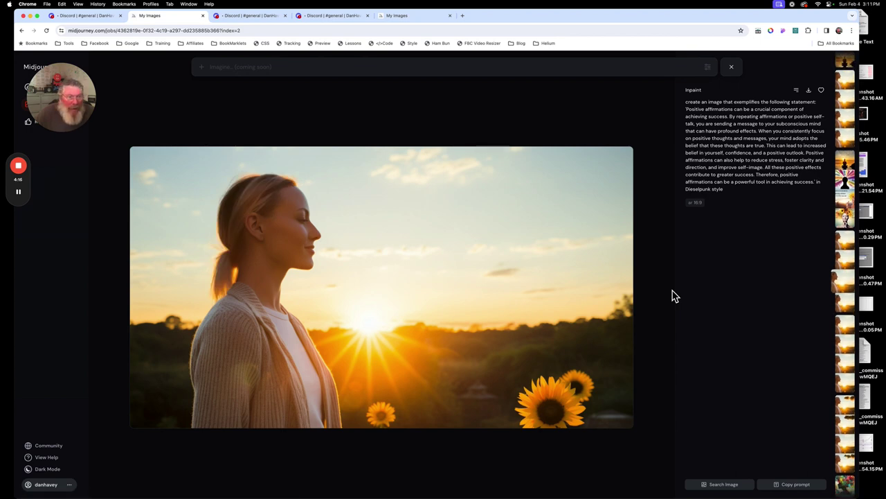
scroll(671, 295, up, 1)
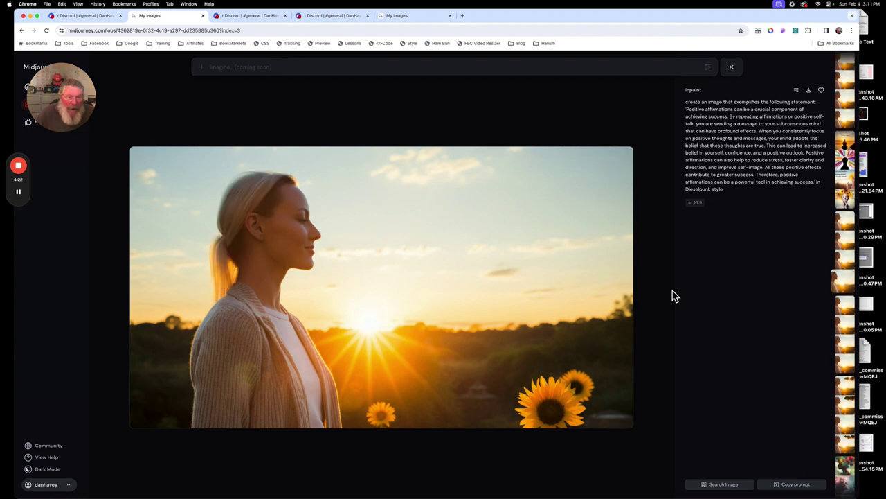
scroll(671, 295, up, 1)
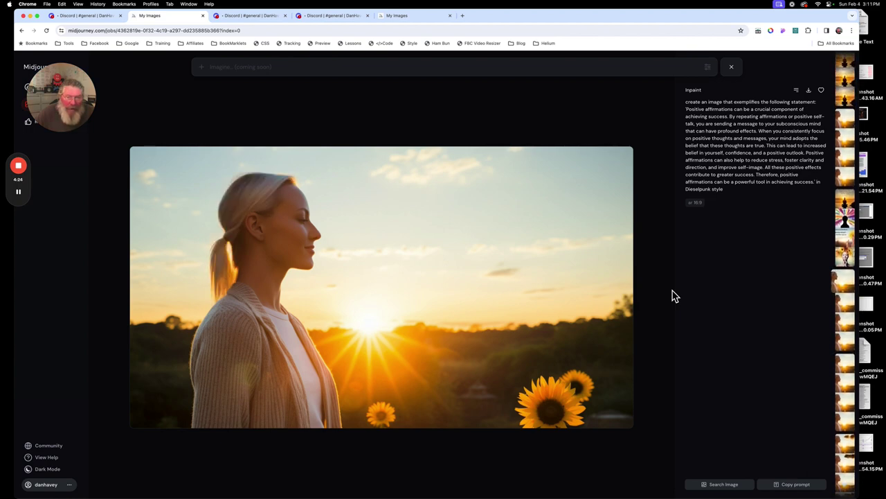
scroll(672, 293, up, 4)
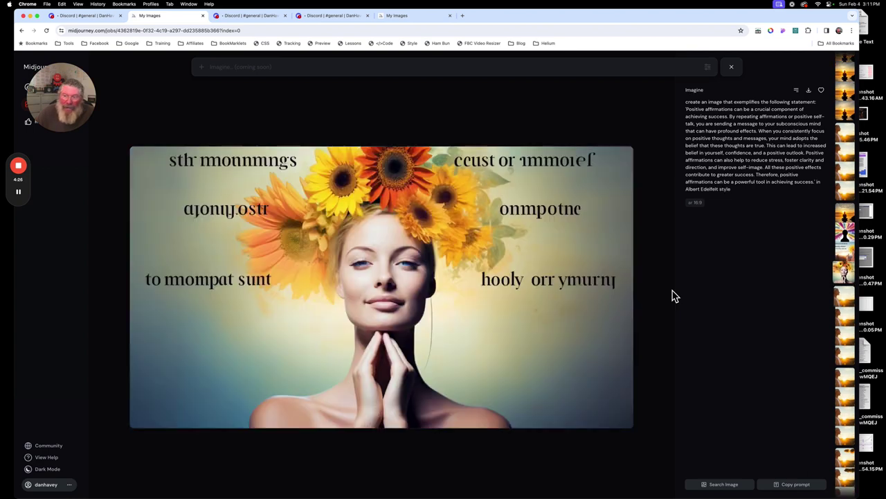
scroll(671, 294, up, 1)
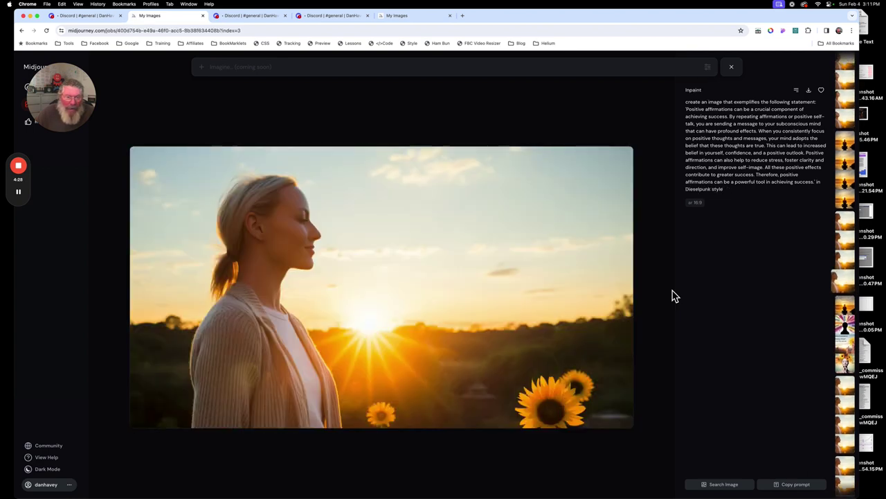
scroll(672, 295, up, 2)
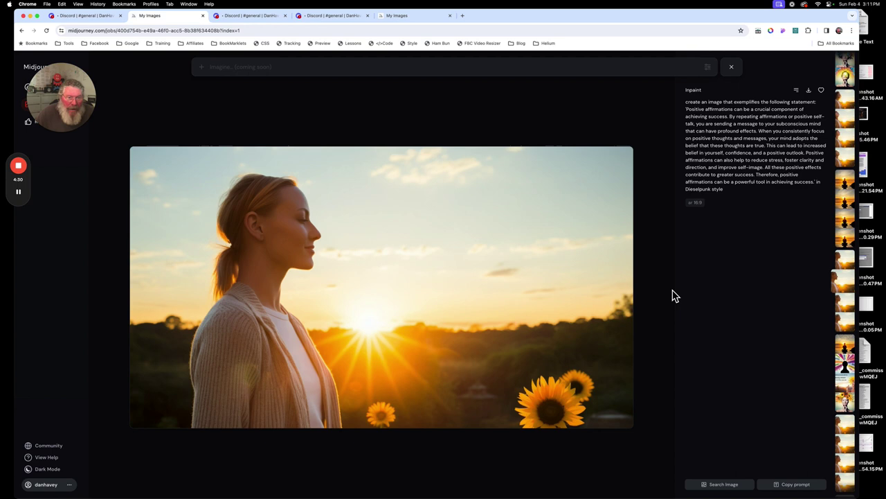
scroll(675, 295, up, 2)
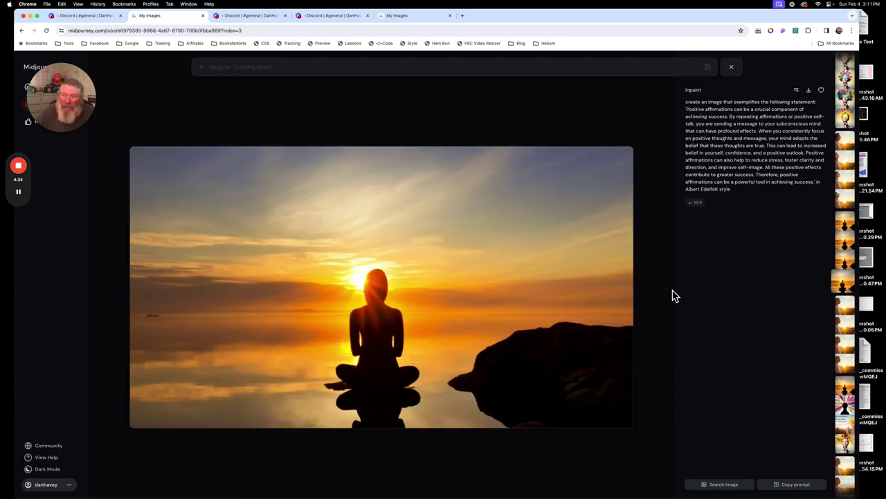
scroll(673, 294, down, 1)
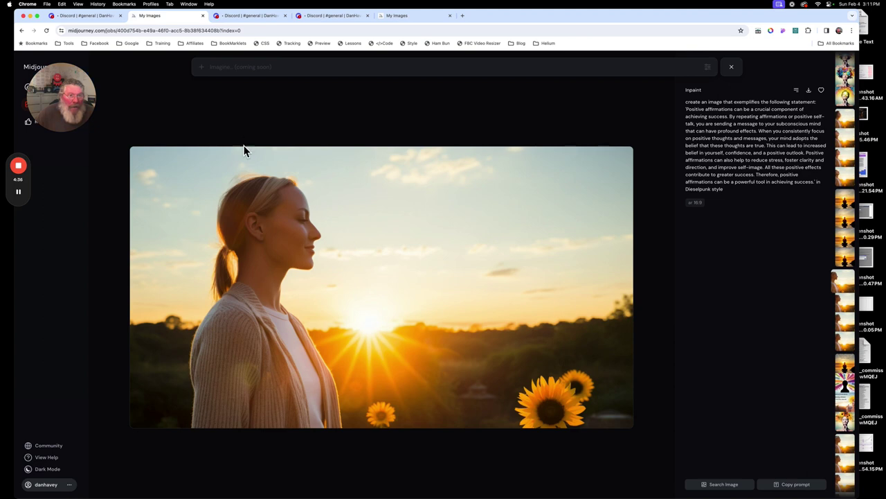
Step: Return to Discord, close the enlarged grid and upscale image 1 of the hair variations
click(244, 17)
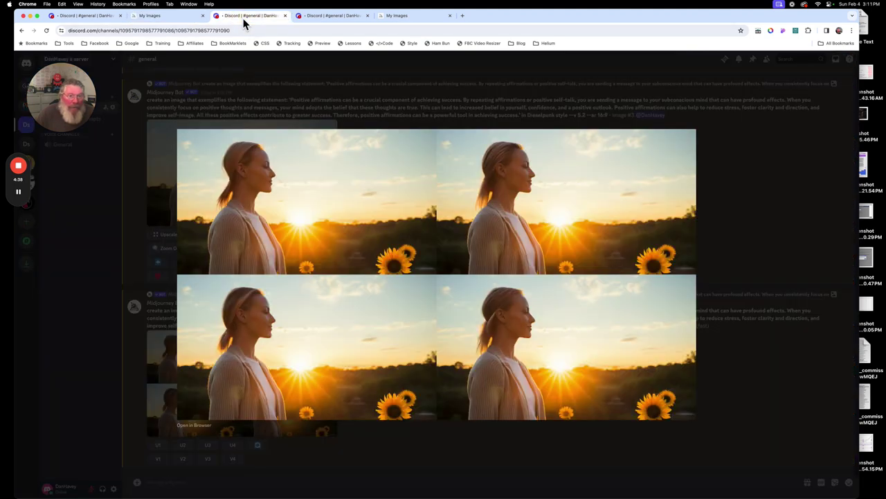
click(789, 267)
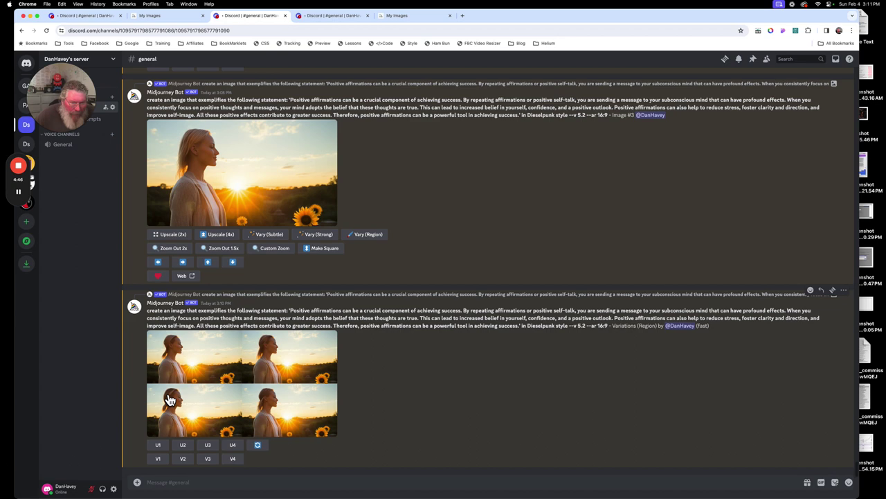
click(159, 446)
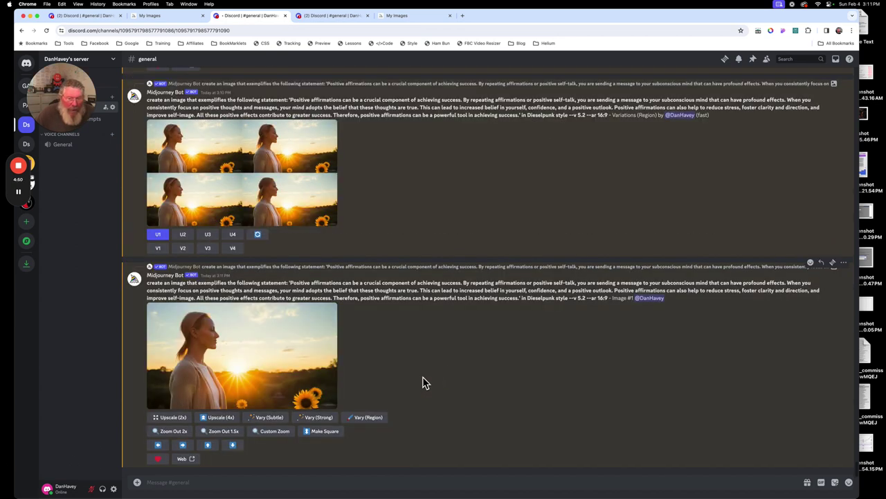
Step: Open the upscaled image in Vary (Region) and lasso the woman's hair from the crown down to the ponytail
click(364, 418)
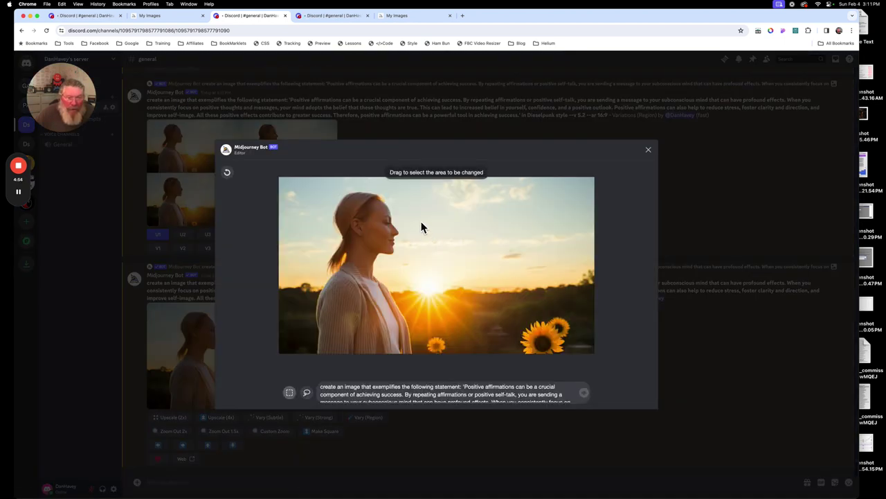
click(307, 393)
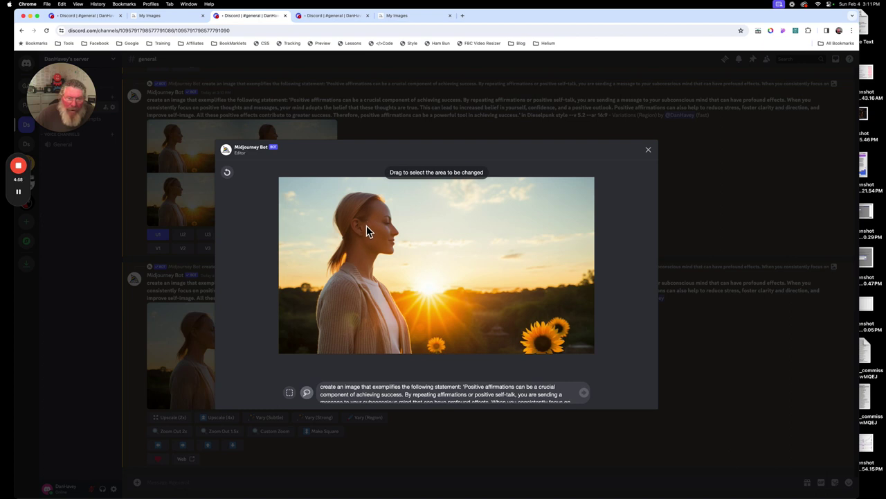
mouse_move(366, 225)
mouse_down()
mouse_move(383, 199)
mouse_move(352, 201)
mouse_move(331, 227)
mouse_up()
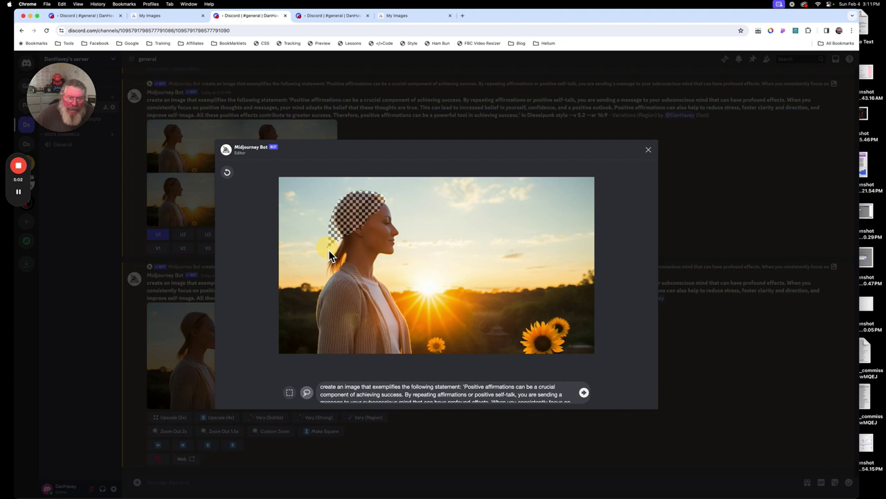
mouse_move(328, 276)
mouse_down()
mouse_move(338, 283)
mouse_move(370, 223)
mouse_up()
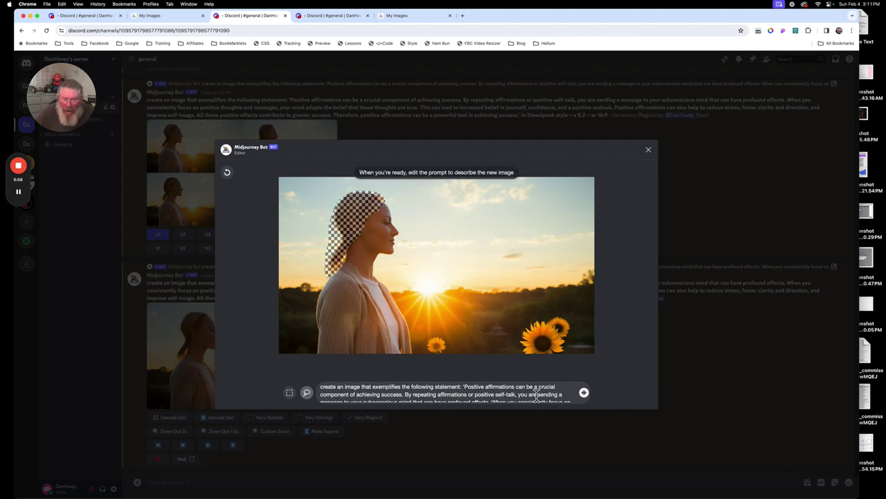
Step: Add ", curly brunette shoulder length hair" after "in Dieselpunk style" in the prompt and submit the region variation
scroll(536, 395, down, 3)
scroll(536, 395, down, 2)
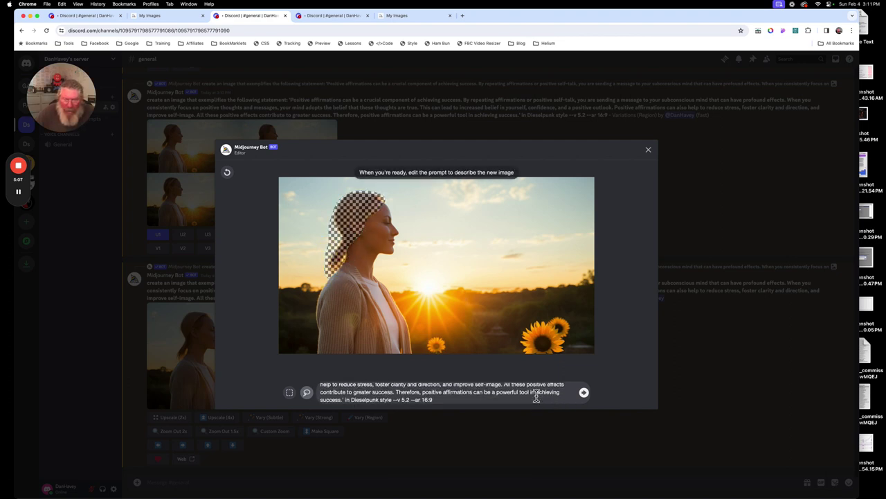
click(393, 400)
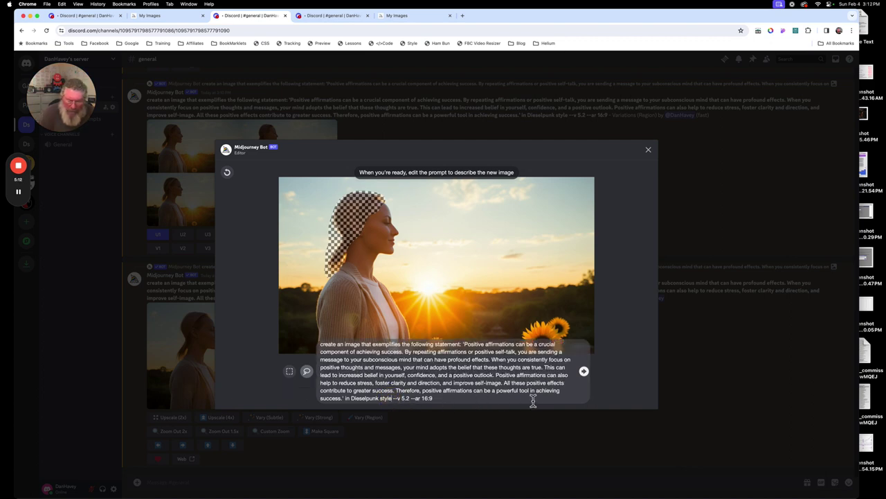
text(, )
text(curly )
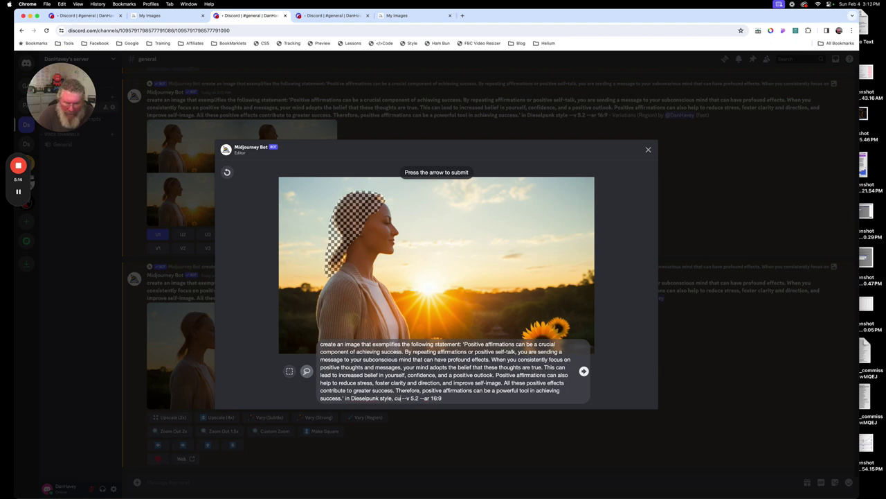
text(brunette)
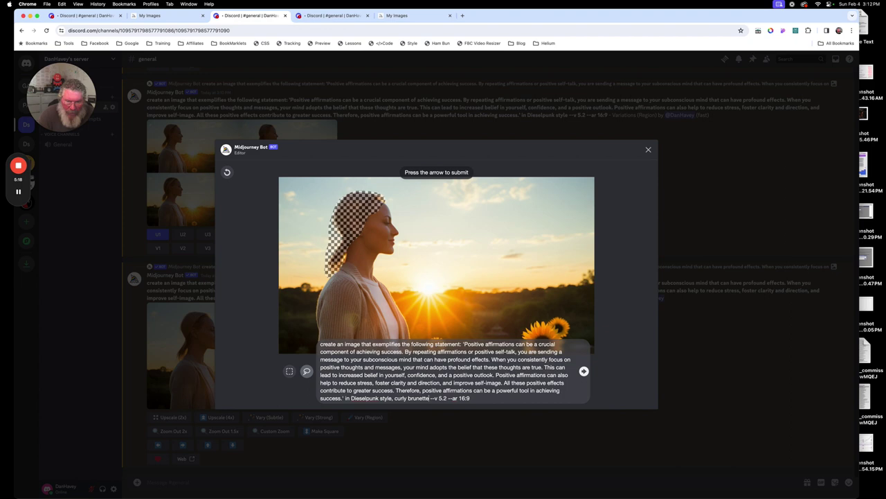
text( shoulde)
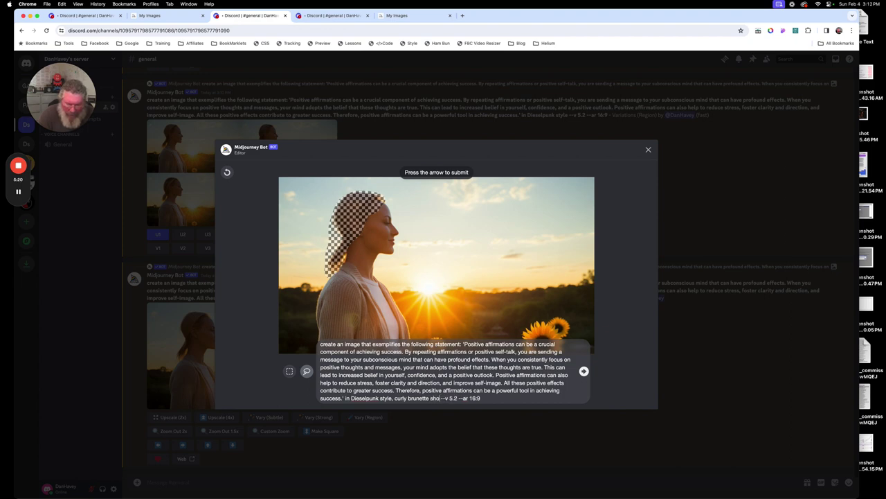
text(r )
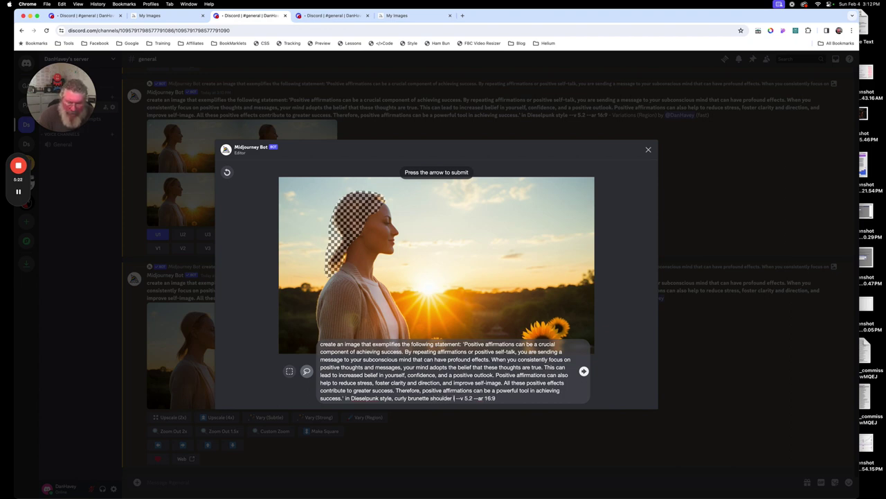
text(length hair)
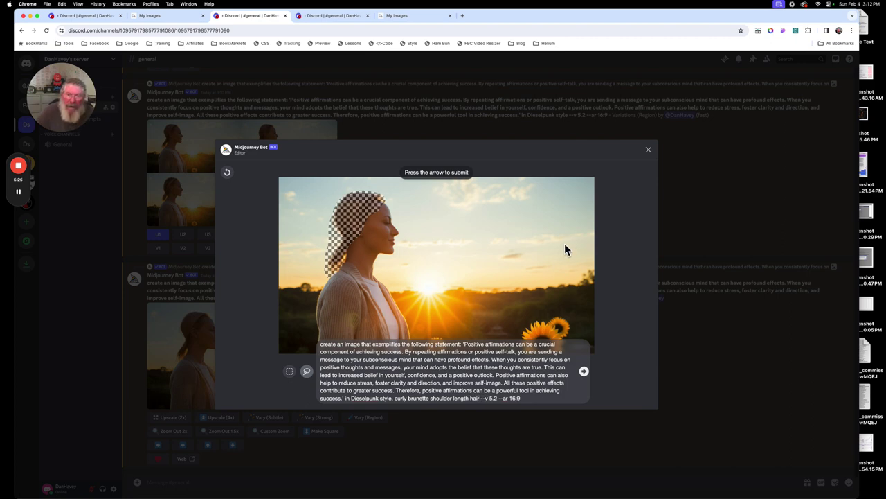
click(585, 373)
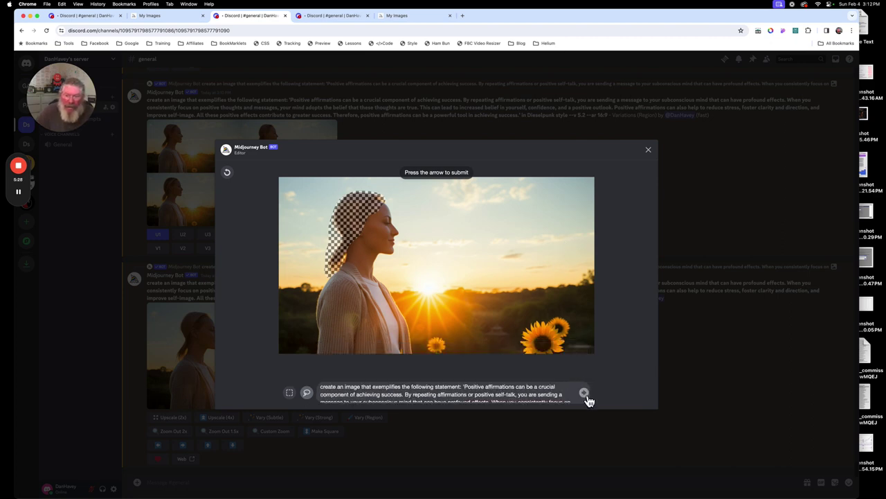
Step: Examine the enlarged grid of the latest curly brunette hair variations in Discord
click(19, 192)
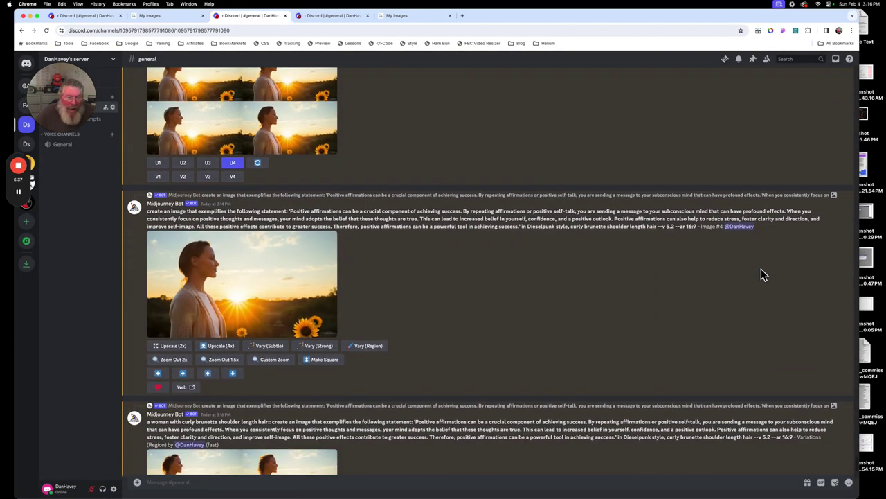
scroll(762, 275, down, 2)
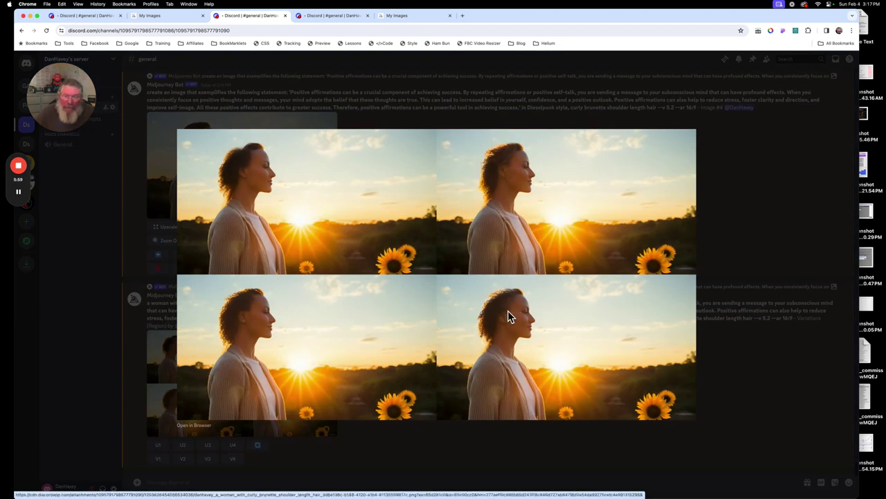
click(756, 228)
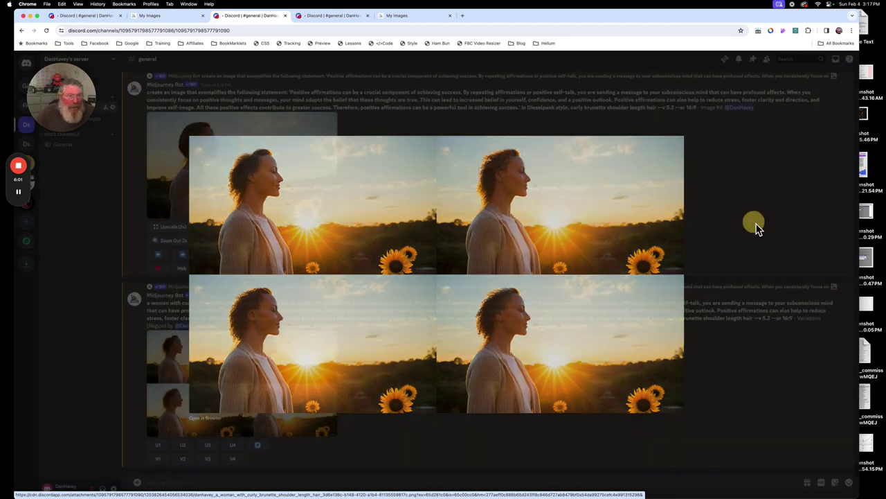
Step: Browse the inpainted images on the Midjourney site to compare the variations of the woman smiling up at the sky
click(173, 20)
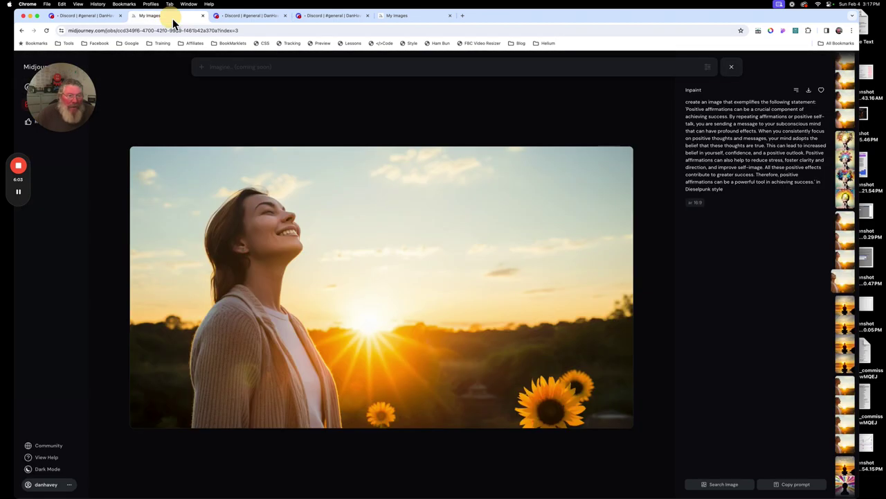
key(Down)
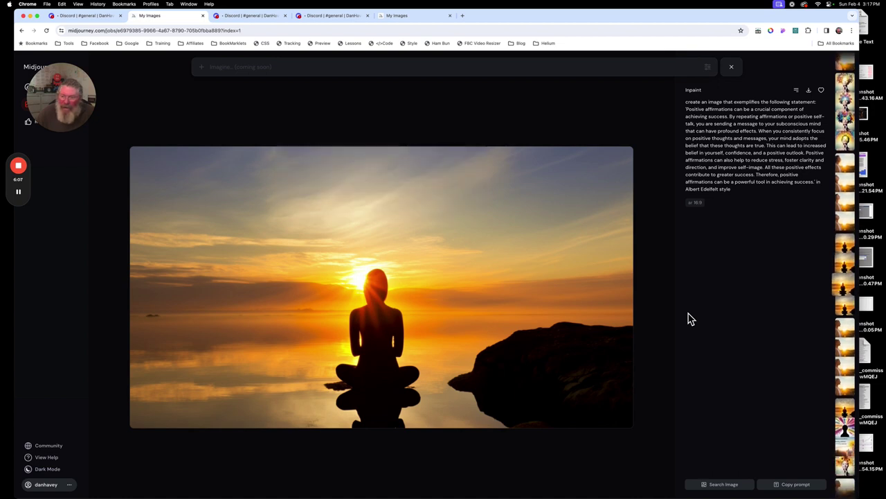
key(Down)
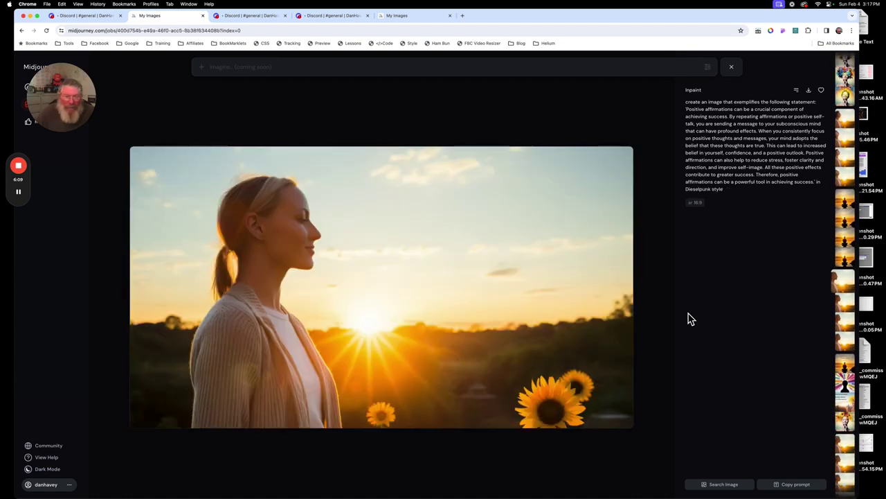
key(Down)
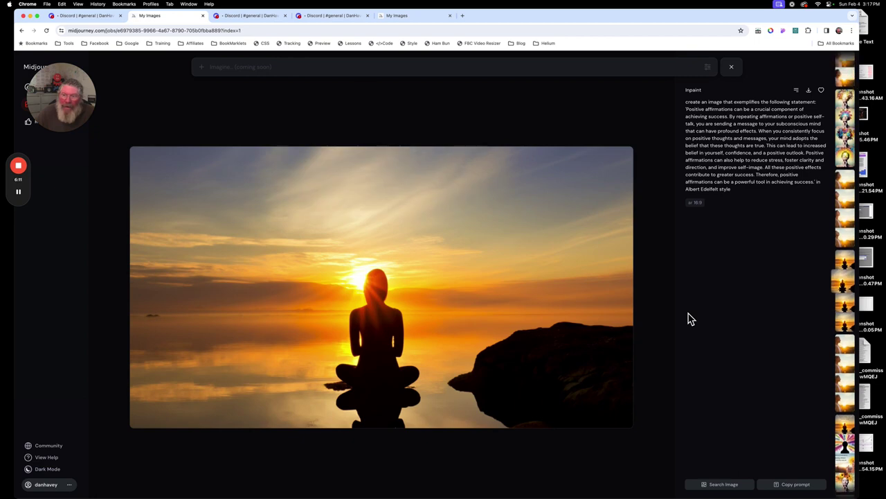
key(Down)
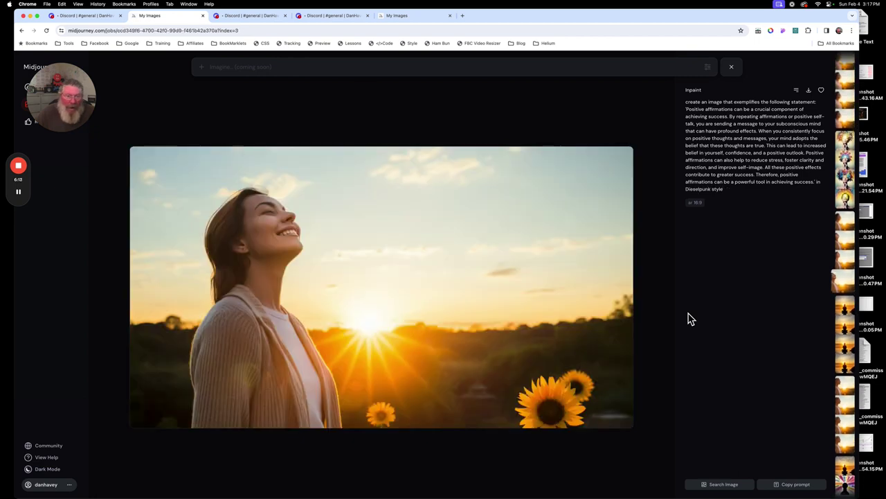
key(Left)
key(Left)
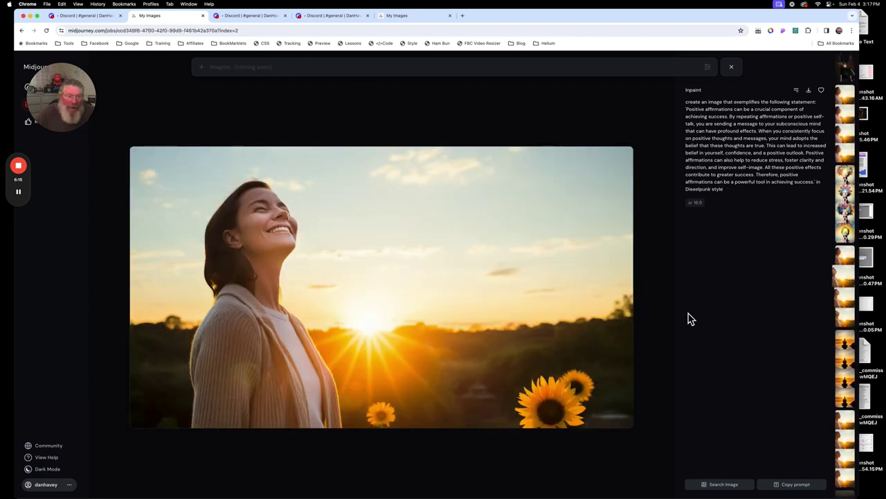
key(Left)
key(Right)
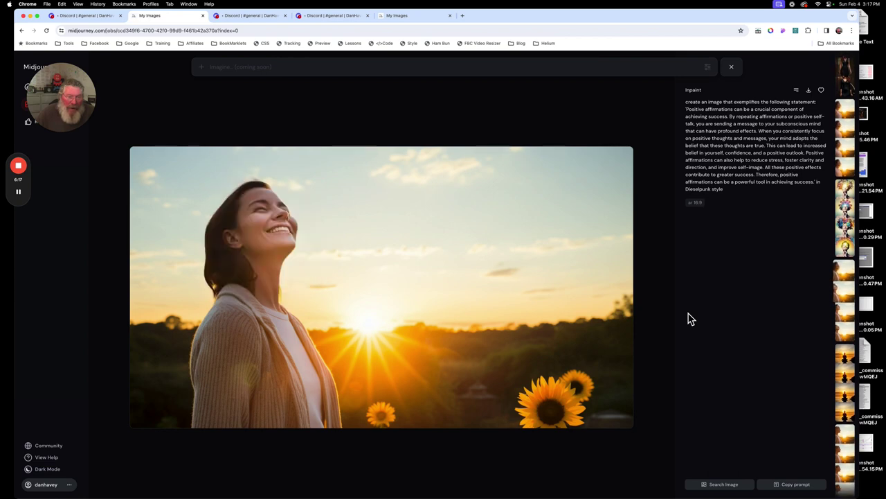
Step: Compare the inpainted variations on the Midjourney site again, ending on the curly-haired woman smiling at the sky
key(Right)
key(Right)
key(Left)
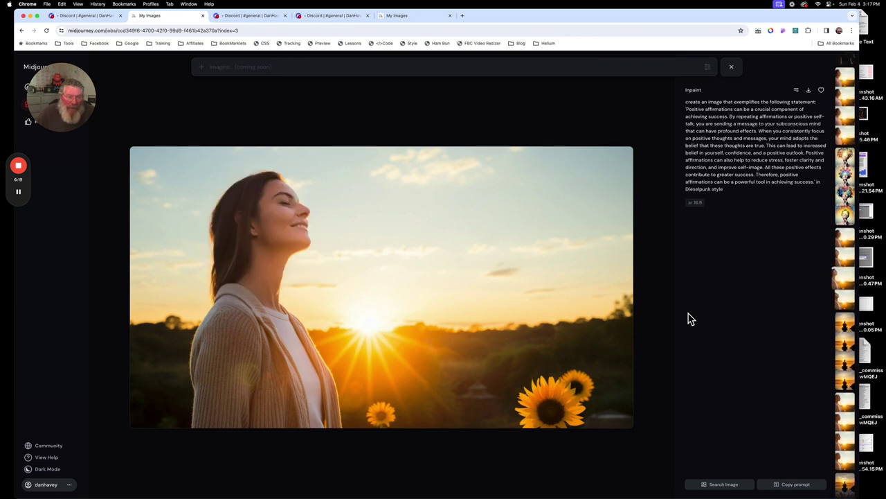
key(Right)
key(Left)
key(Left)
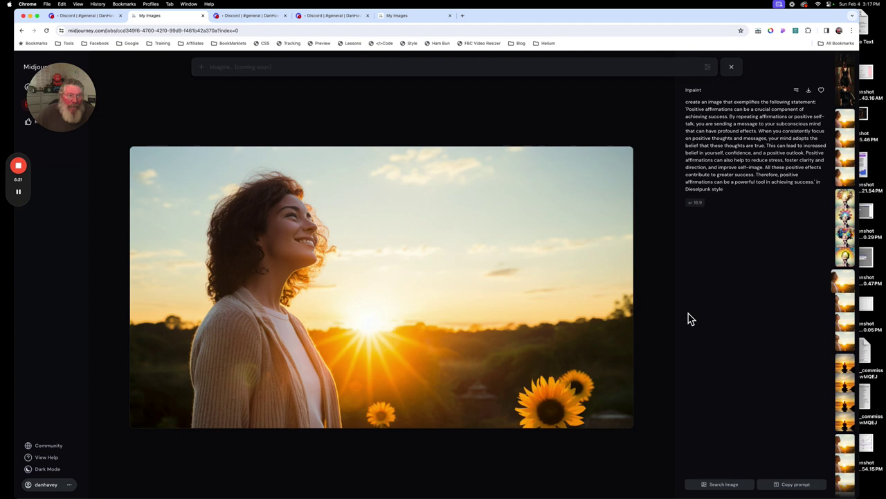
Step: Open Vary (Region) in Discord for the upscaled Image #1 of the ponytailed woman, checking the curly-haired reference on the Midjourney site
click(254, 19)
scroll(469, 239, up, 2)
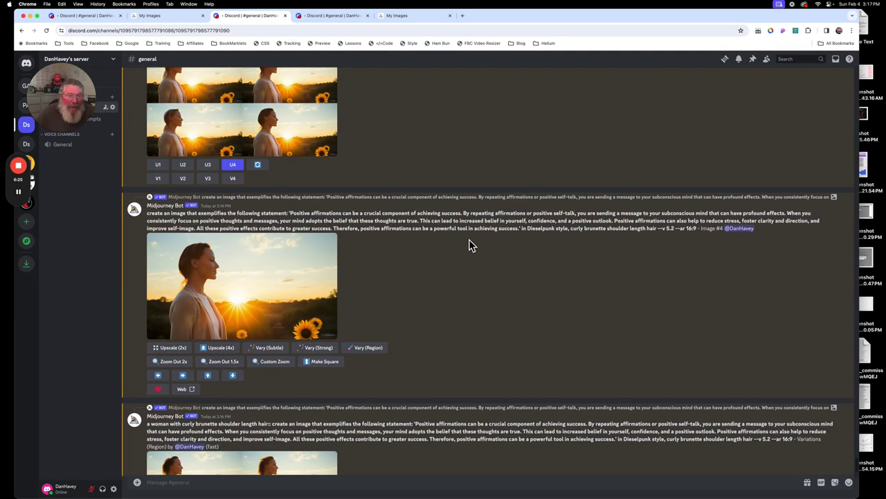
scroll(470, 244, up, 3)
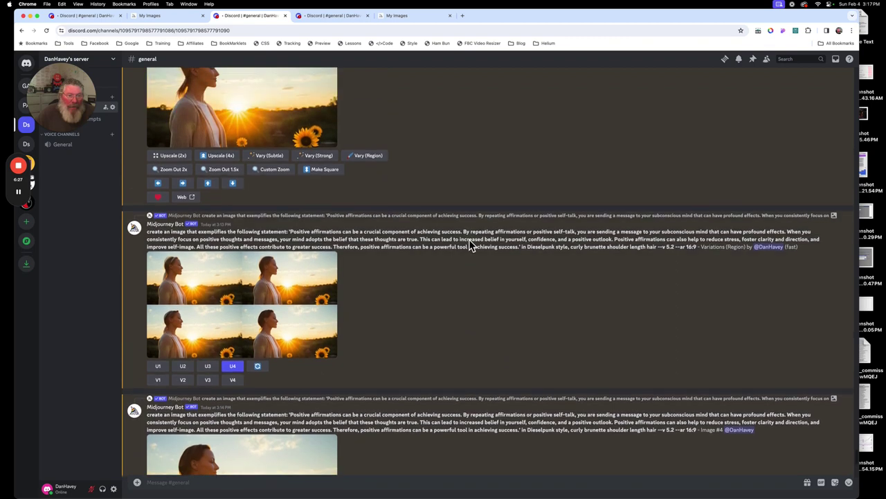
scroll(468, 245, up, 2)
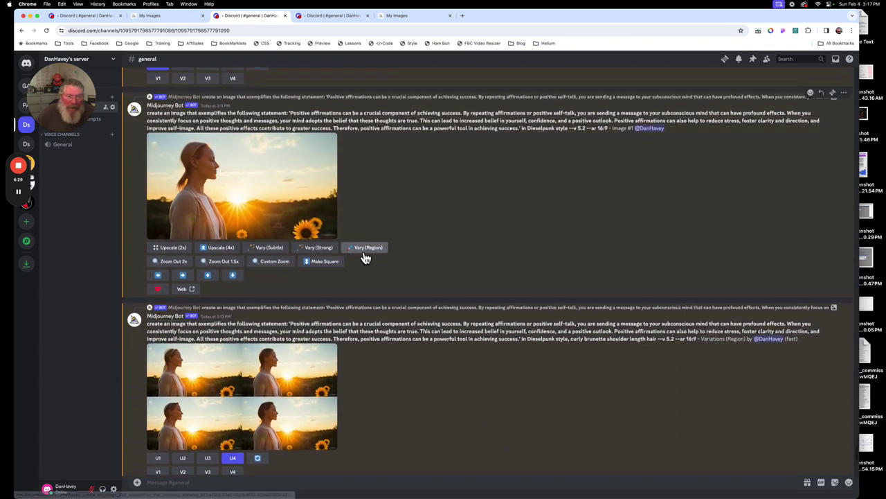
click(365, 255)
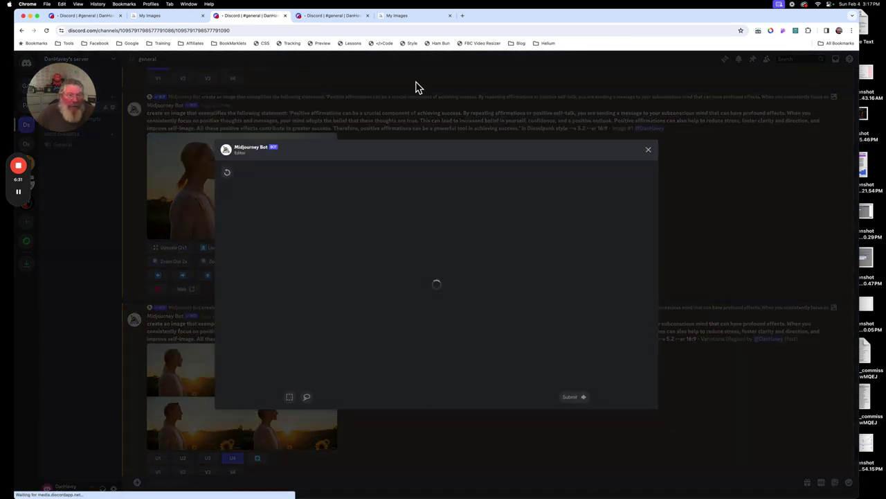
click(167, 15)
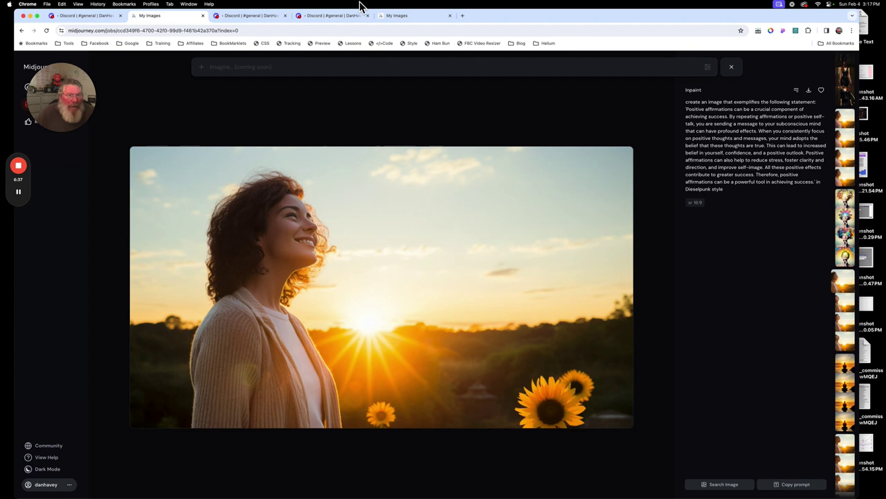
click(236, 19)
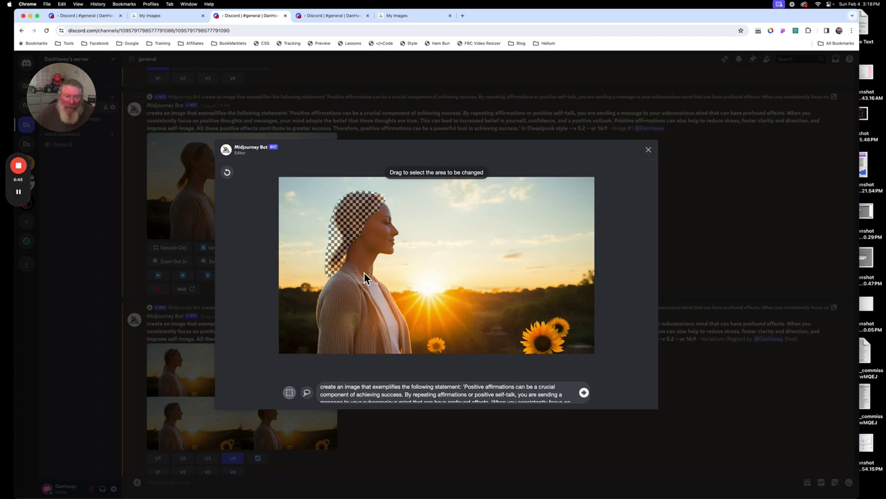
Step: Extend the hair mask with the lasso over the woman's neck and face, and submit the region variation
click(307, 392)
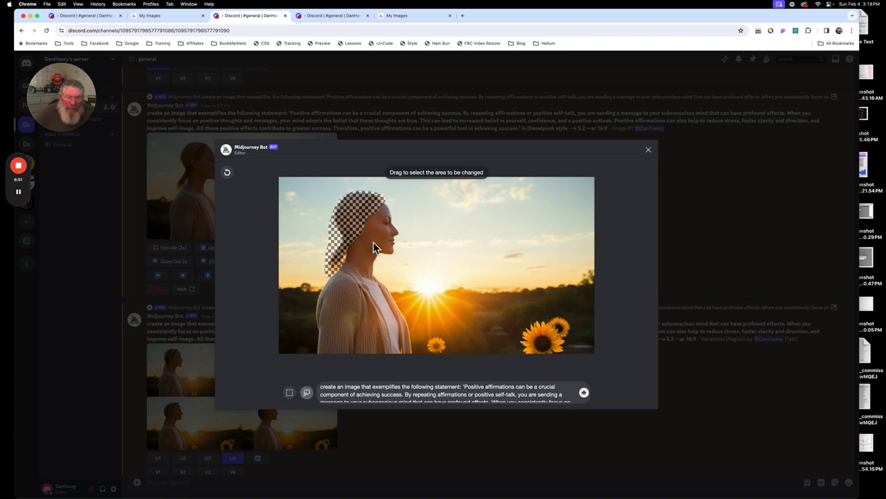
drag(349, 269, 346, 269)
drag(345, 265, 354, 269)
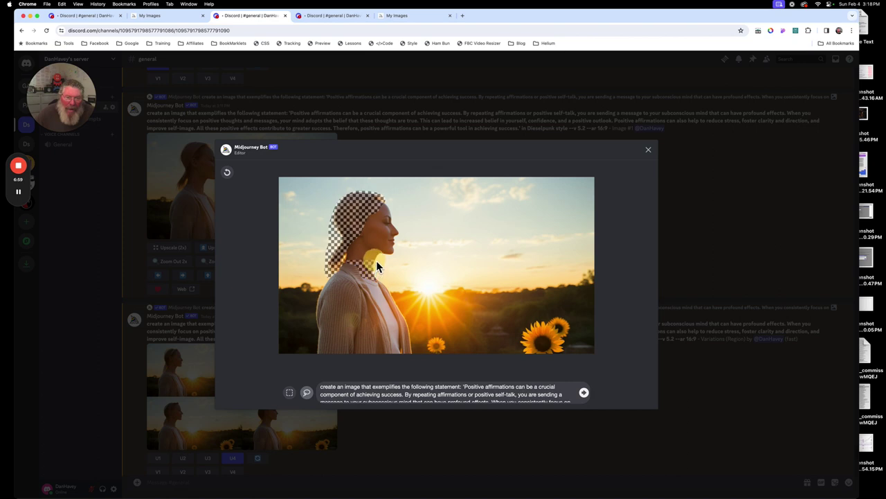
mouse_move(376, 261)
mouse_down()
mouse_move(393, 258)
mouse_move(398, 242)
mouse_move(396, 226)
mouse_move(385, 231)
mouse_move(393, 216)
mouse_move(384, 201)
mouse_up()
drag(348, 254, 343, 254)
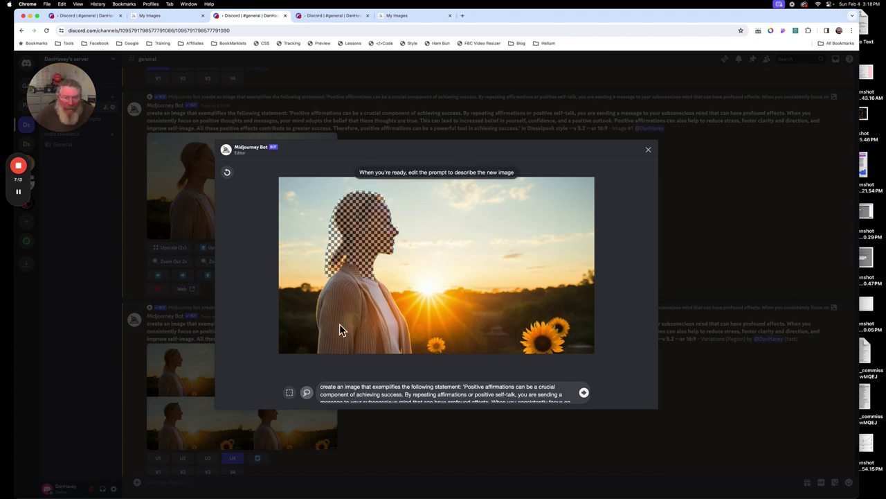
click(589, 400)
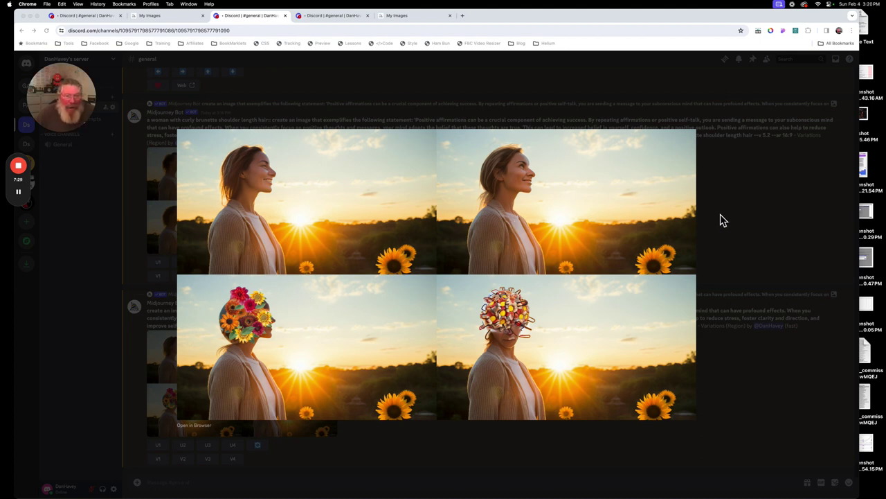
Step: Reopen Image #1 in Vary (Region), lasso a wider area around the woman's whole head and neck, and submit it
click(747, 209)
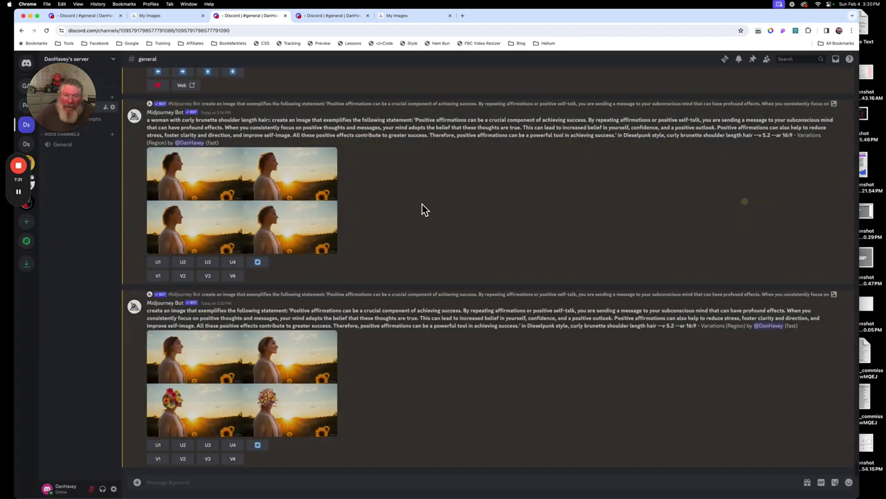
scroll(347, 236, up, 5)
scroll(368, 234, up, 3)
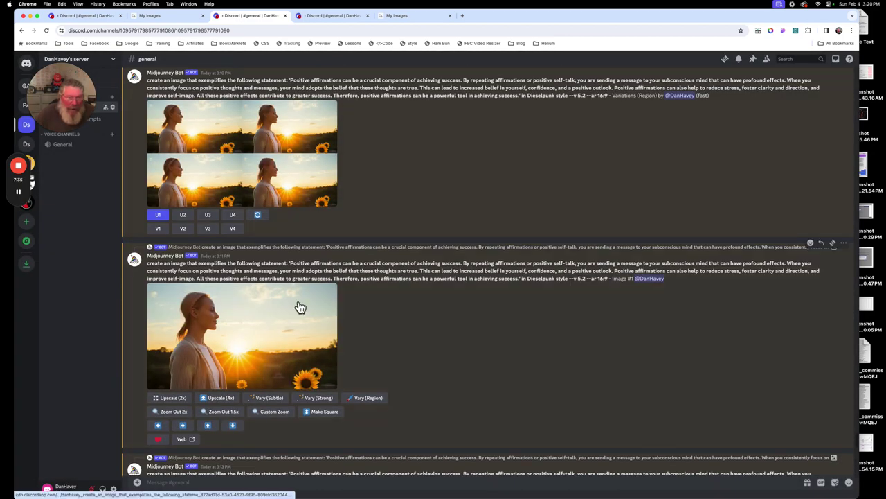
scroll(299, 307, down, 2)
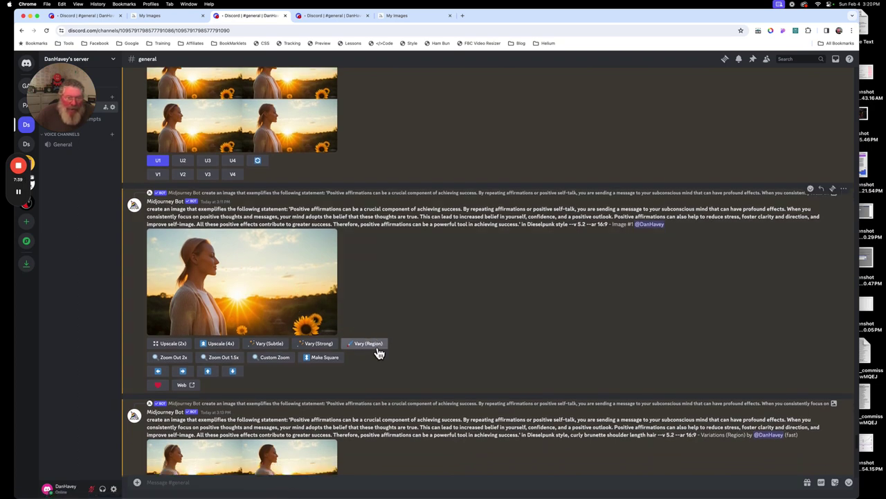
click(377, 348)
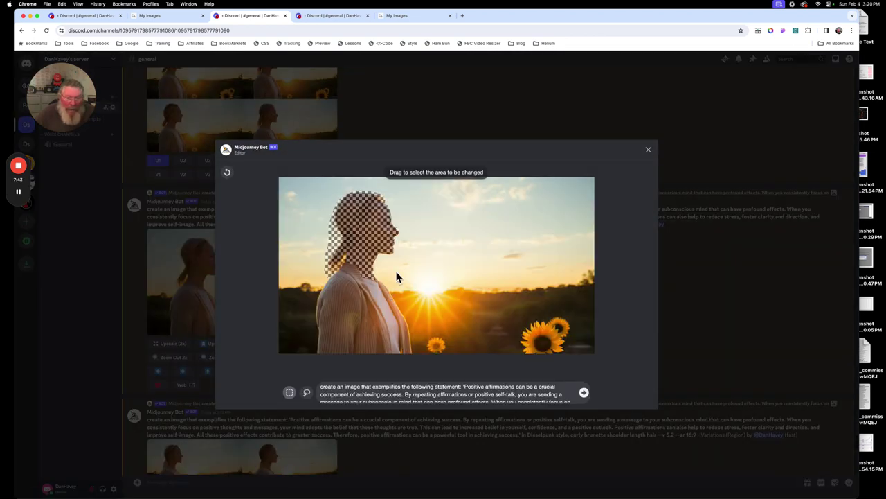
click(309, 394)
mouse_move(333, 284)
mouse_down()
mouse_move(388, 282)
mouse_move(399, 248)
mouse_move(402, 216)
mouse_move(355, 189)
mouse_move(323, 251)
mouse_move(336, 290)
mouse_up()
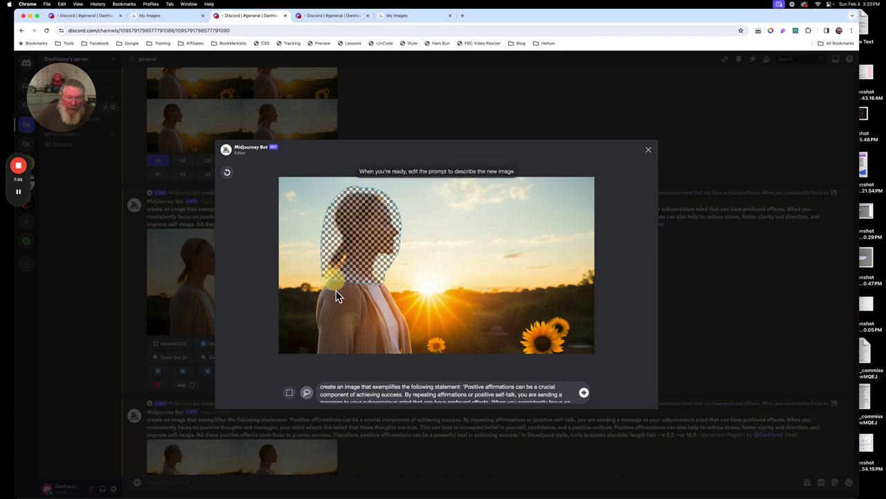
click(589, 400)
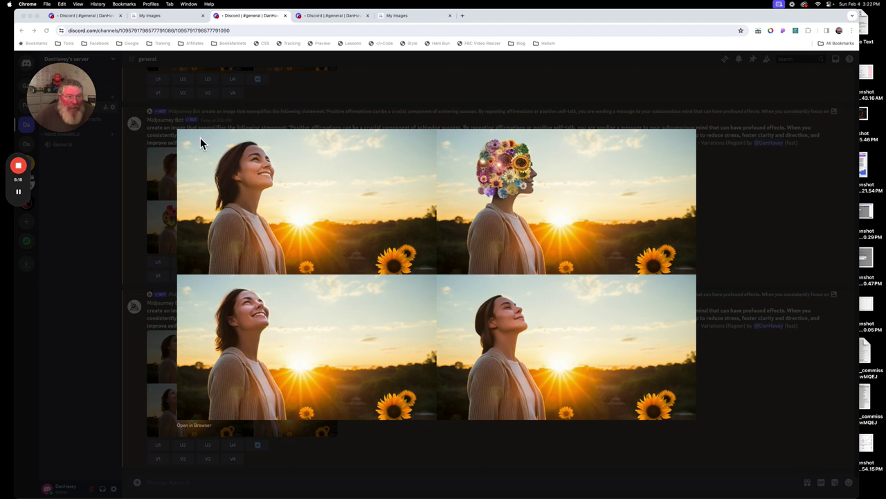
Step: Examine the enlarged Variations (Strong) grid and the latest Variations (Region) grid in Discord
mouse_move(27, 201)
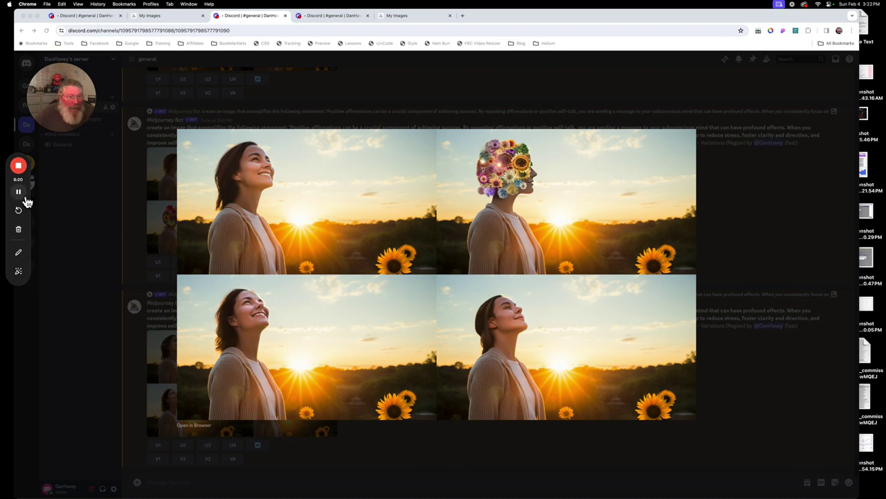
key(Escape)
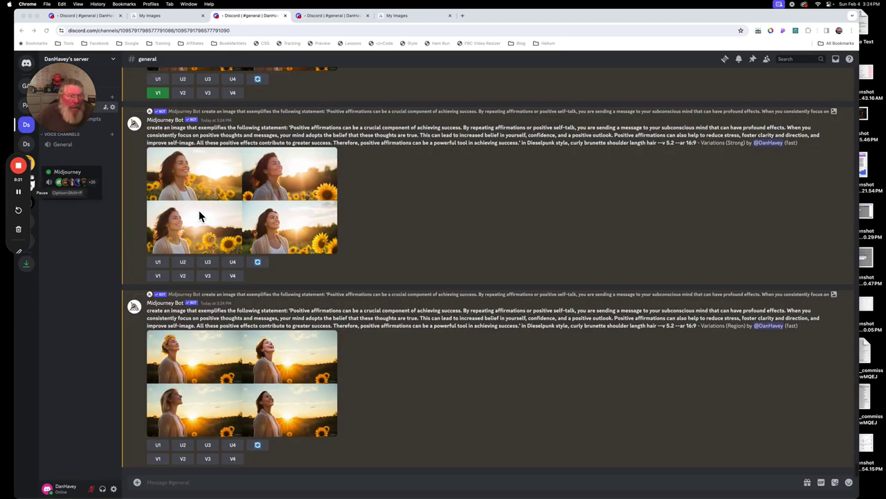
click(251, 202)
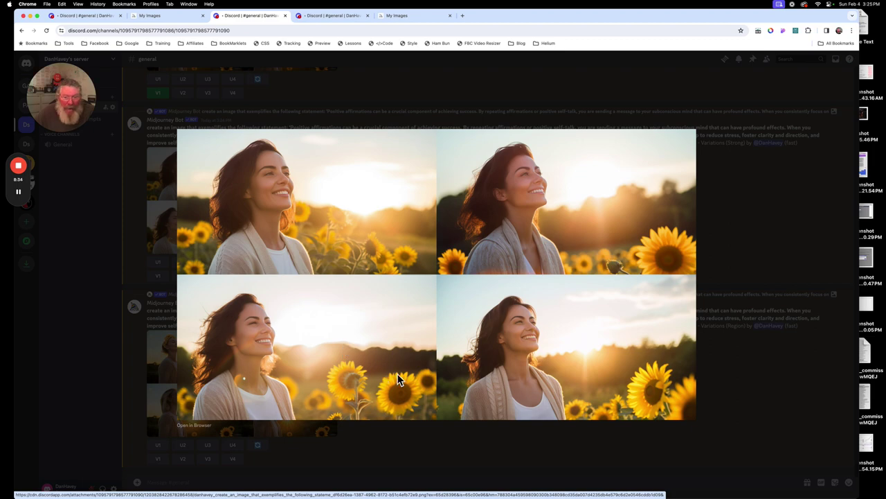
click(751, 223)
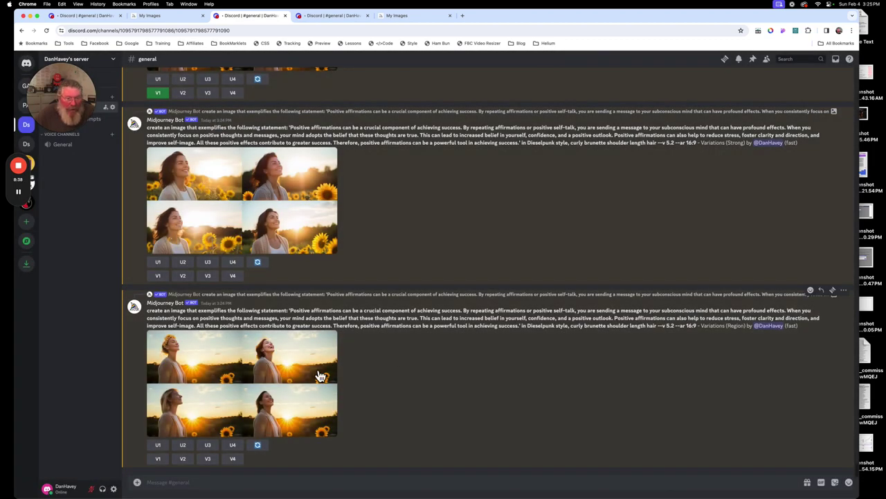
click(241, 383)
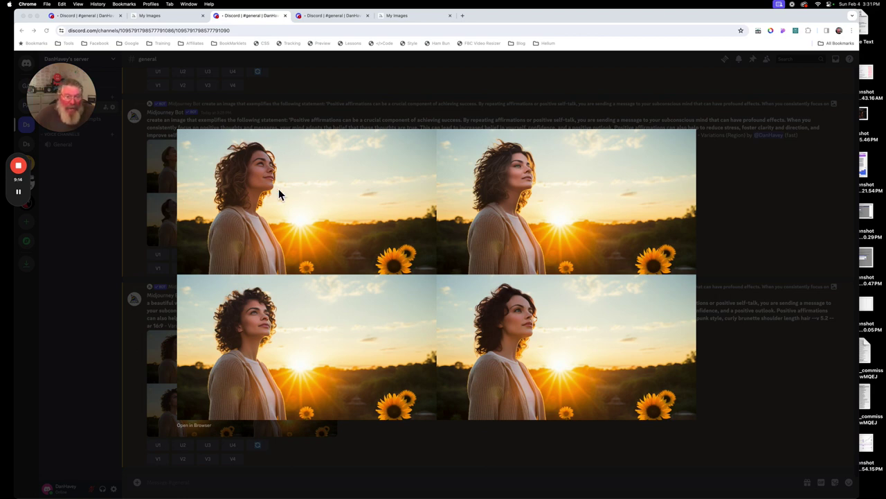
Step: Compare the newest curly-hair grid with the Midjourney reference image and review the "a beautiful woman with curly brunette hair is looking up and to her right::3" prompt prefix
click(171, 19)
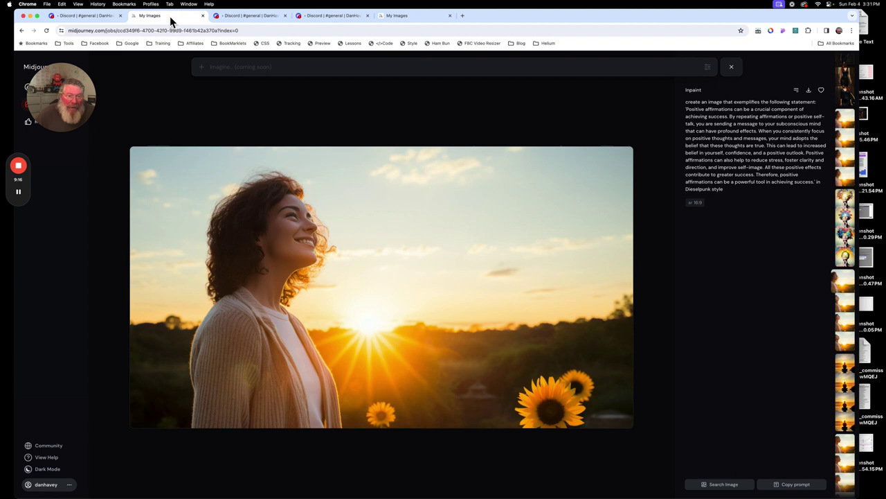
click(244, 17)
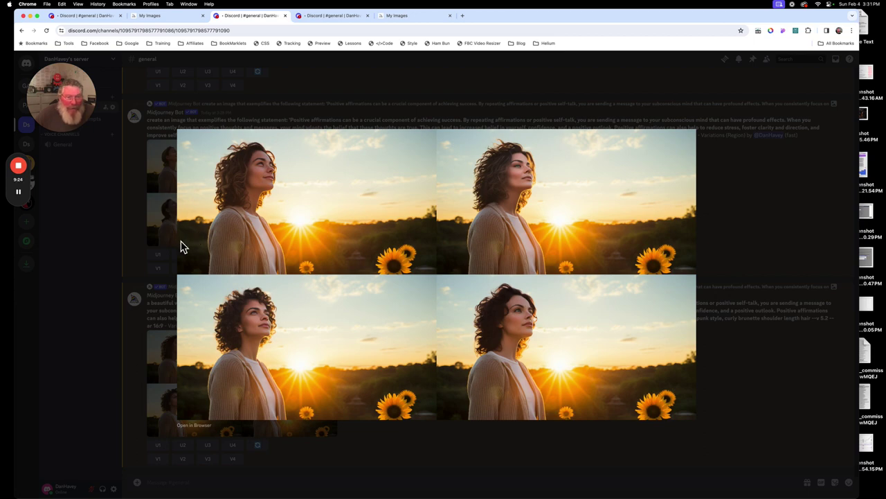
click(738, 213)
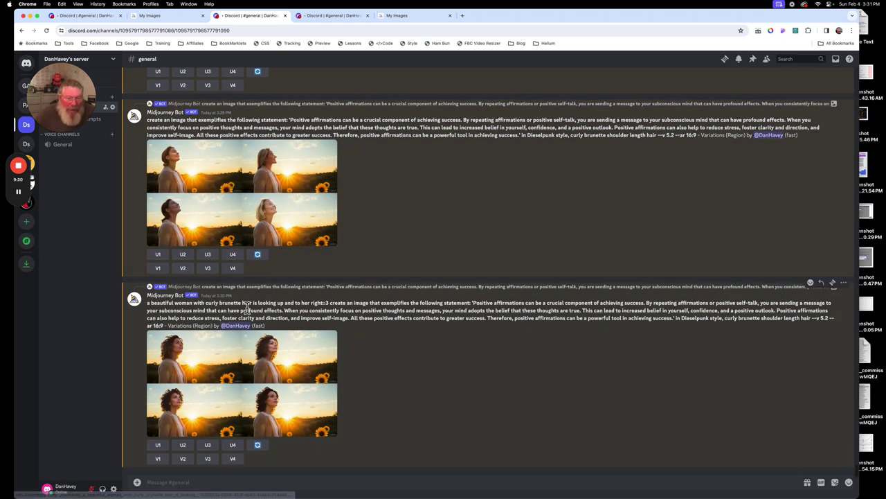
drag(329, 305, 144, 303)
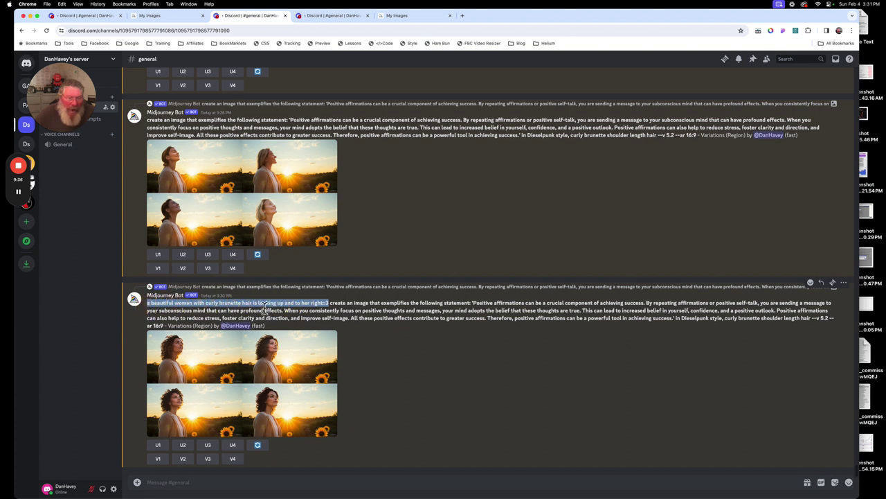
click(351, 337)
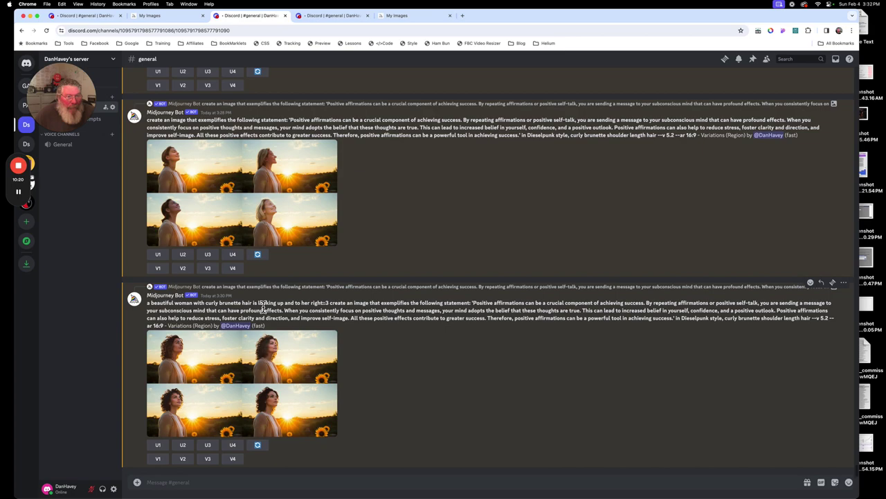
Step: Reopen the upscaled Image #1 in Vary (Region) and replace "brunette" with "auburn" in the prompt's opening phrase
scroll(422, 346, up, 10)
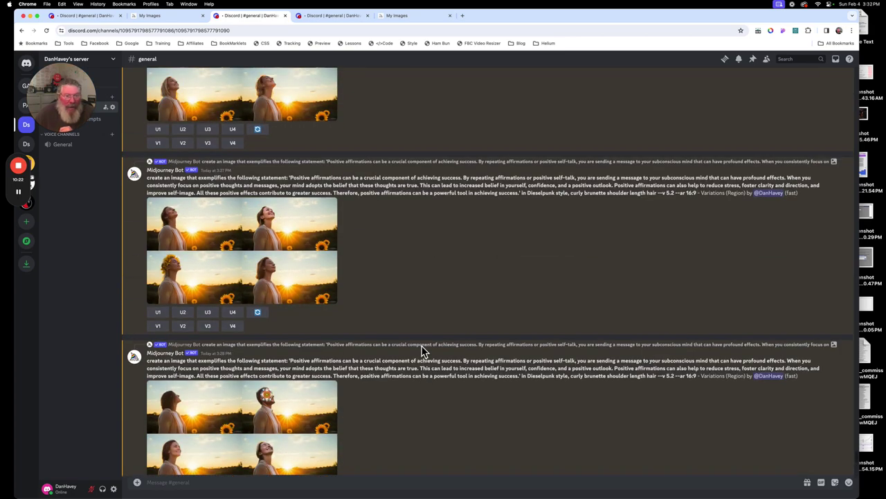
scroll(424, 352, up, 10)
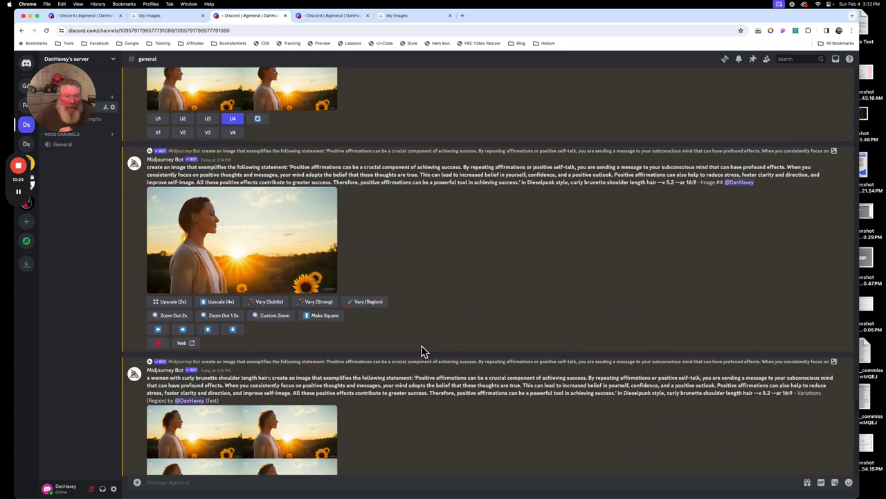
scroll(423, 352, up, 2)
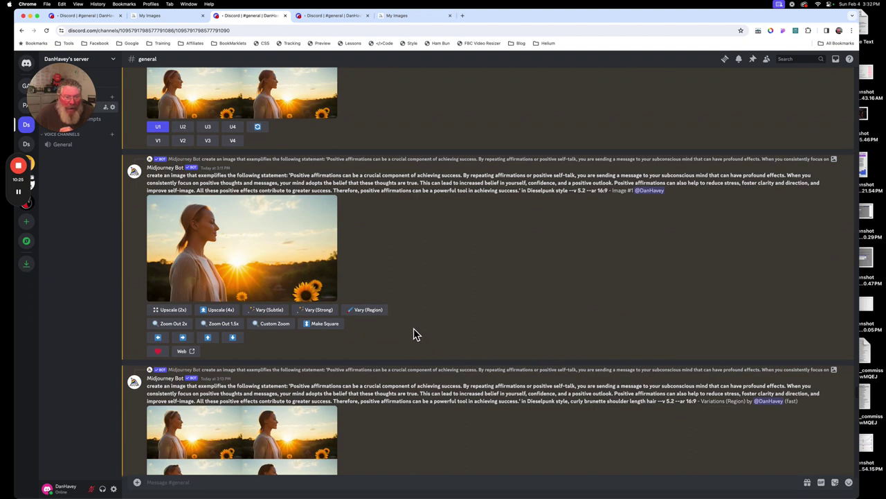
click(371, 315)
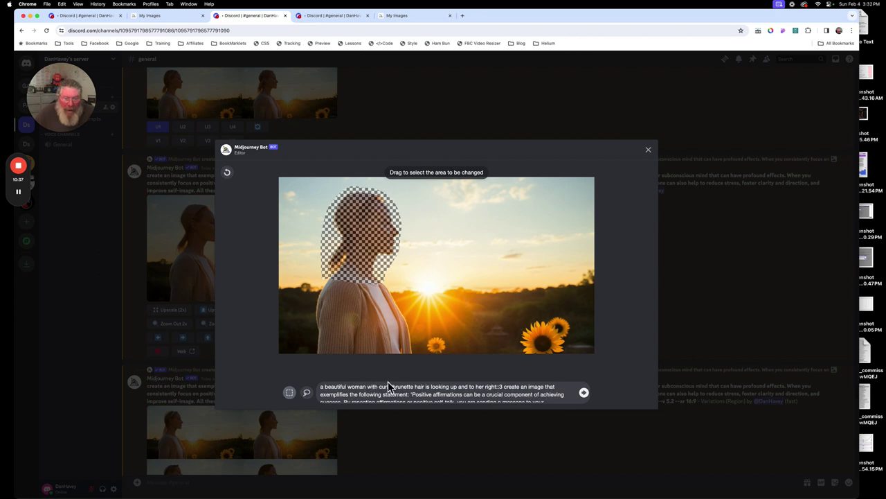
click(393, 389)
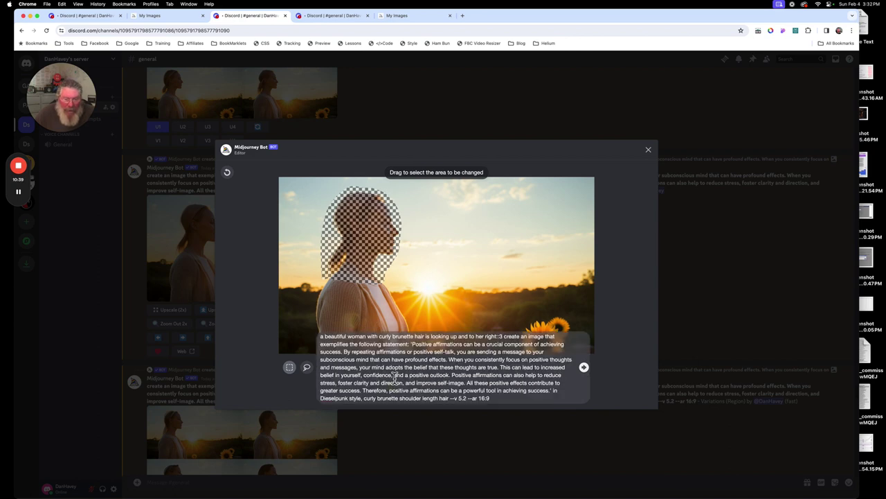
drag(392, 337, 424, 338)
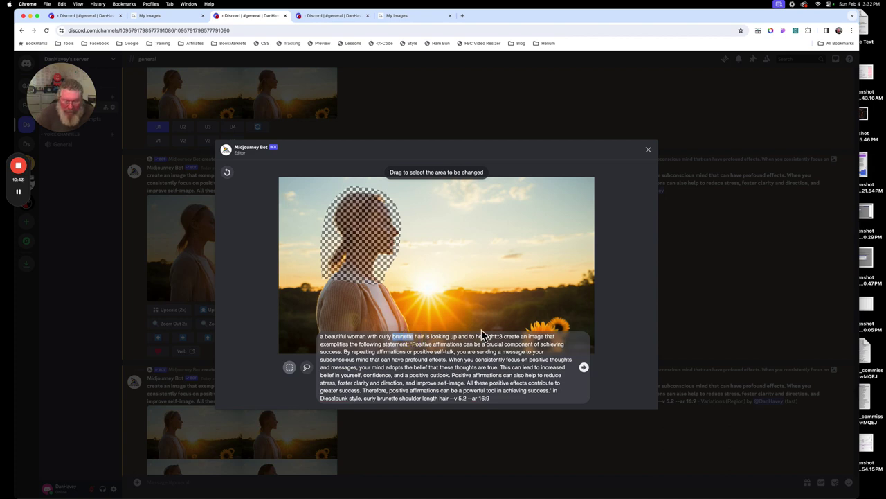
text(auburn)
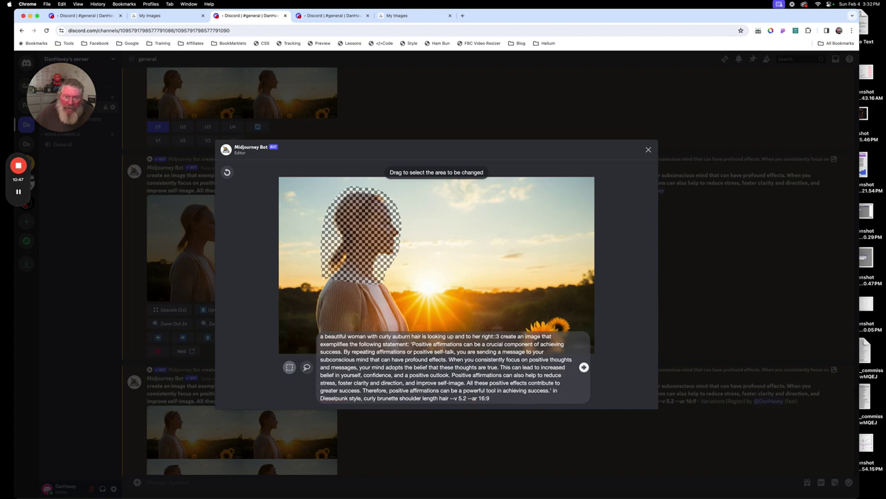
Step: Submit the Vary (Region) job with the "curly auburn hair" prompt and the existing head-and-neck mask
click(584, 367)
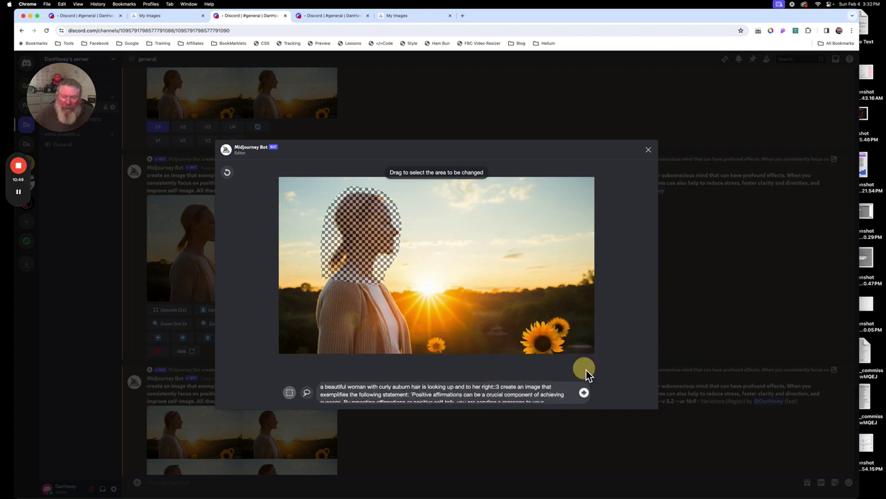
click(586, 393)
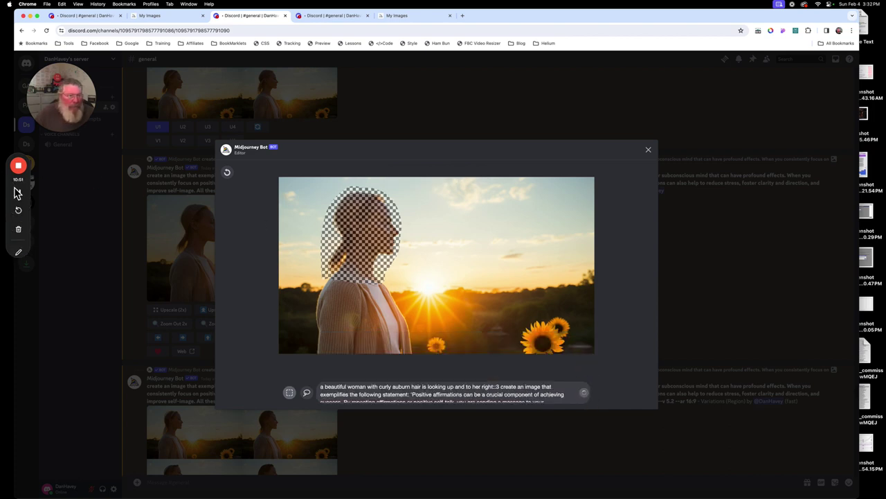
click(18, 191)
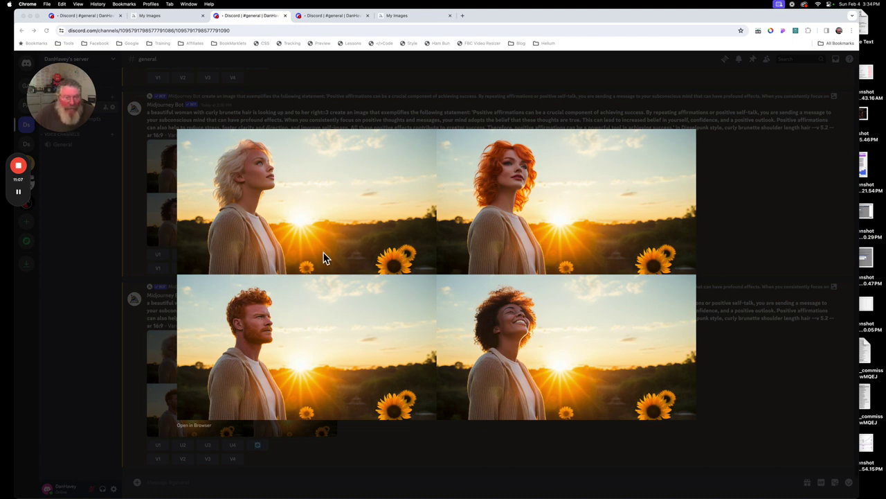
Step: Close the enlarged auburn-hair grid and upscale the fourth image of the curly-brunette Variations (Region) grid
click(741, 187)
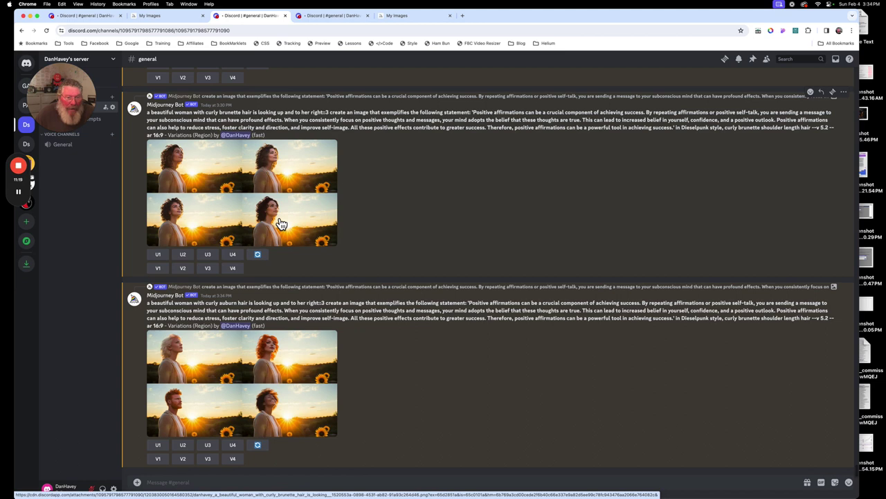
click(233, 254)
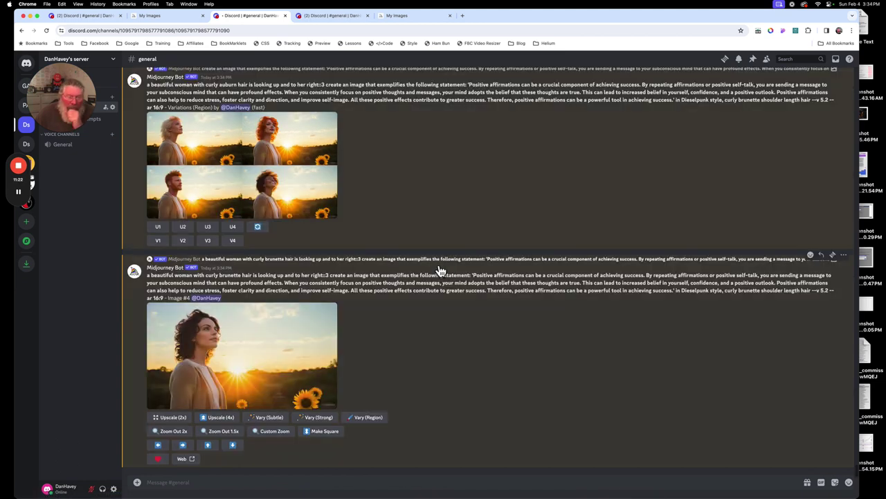
Step: Switch to the Midjourney website and look through My Images for the earlier inpaint versions of the sunset woman, comparing her tops and necklaces
click(176, 17)
scroll(662, 245, down, 3)
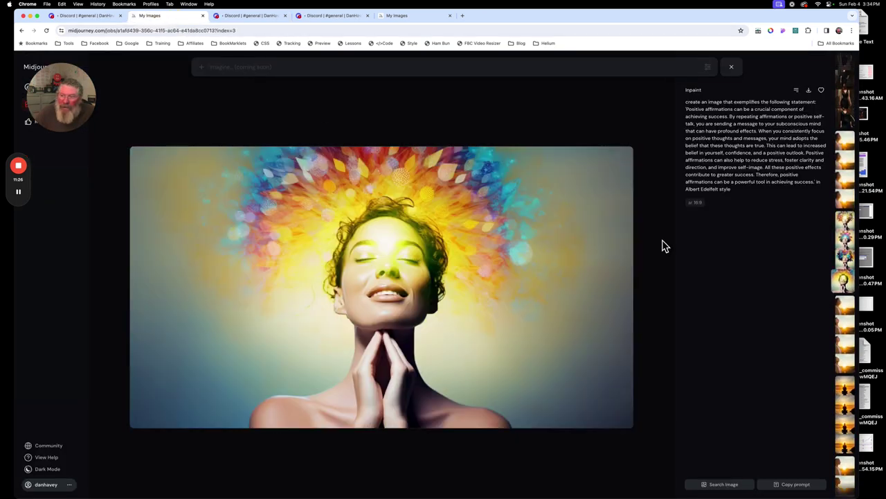
scroll(663, 245, down, 3)
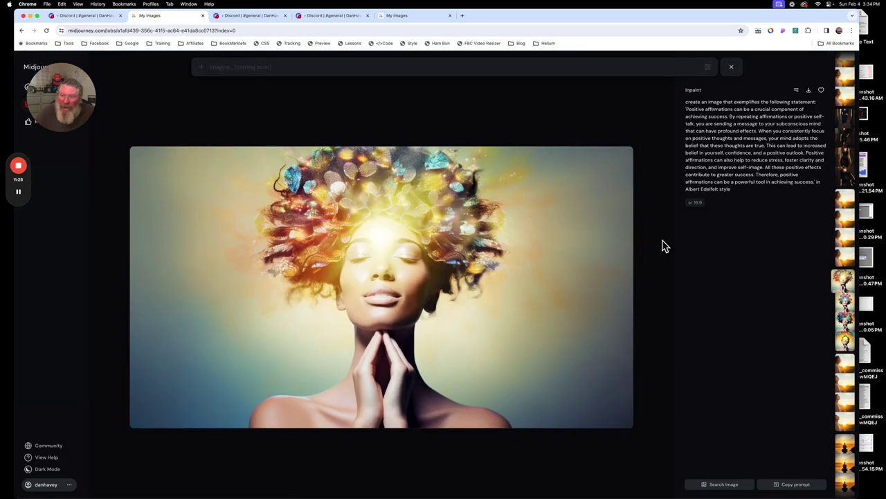
scroll(663, 245, up, 1)
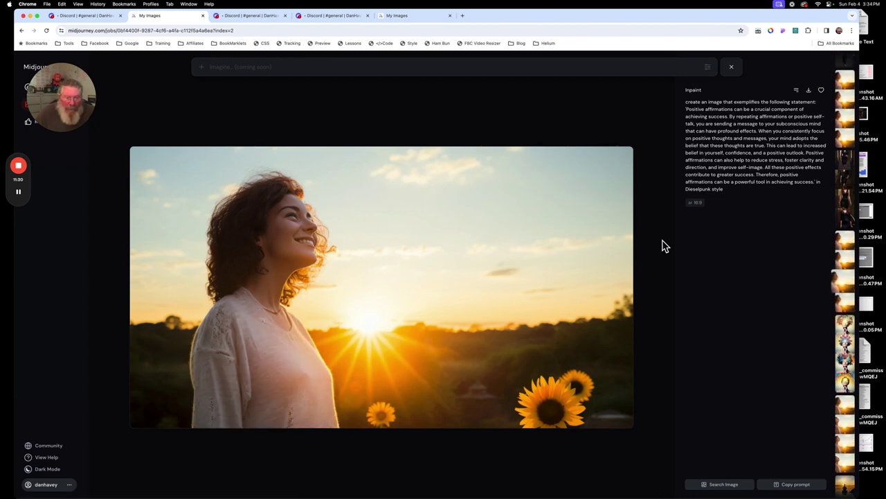
scroll(663, 245, up, 3)
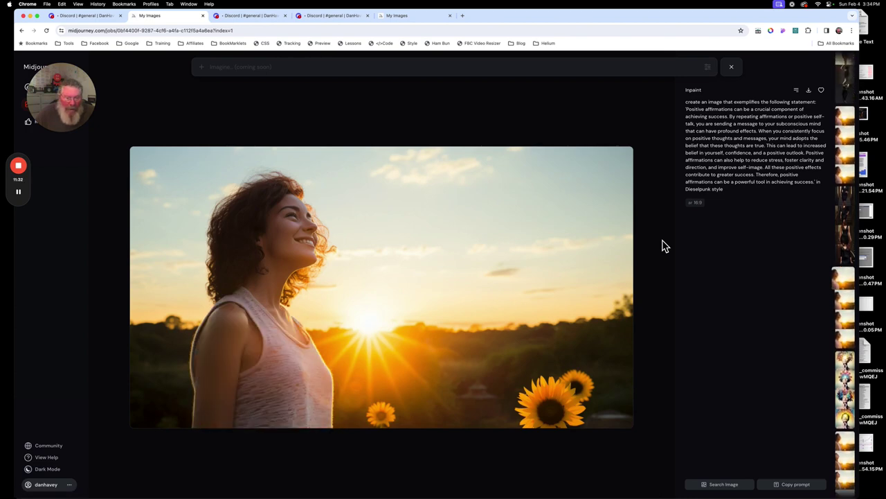
scroll(663, 245, up, 2)
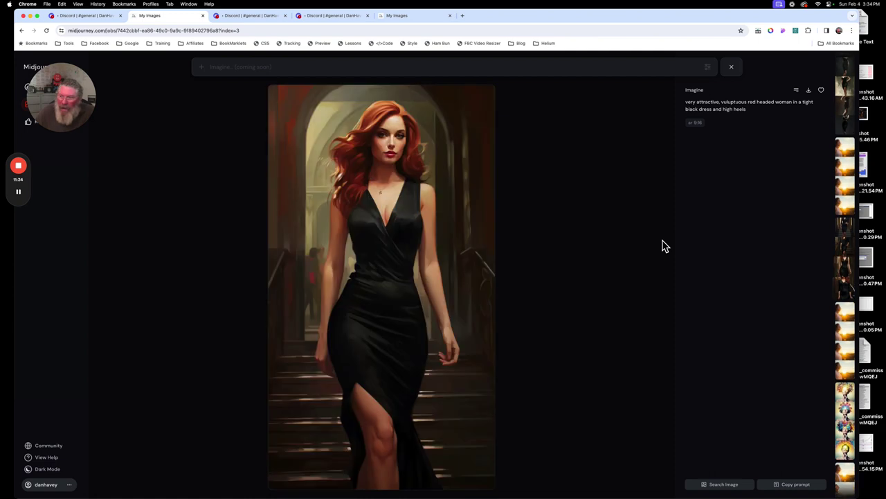
scroll(662, 245, up, 3)
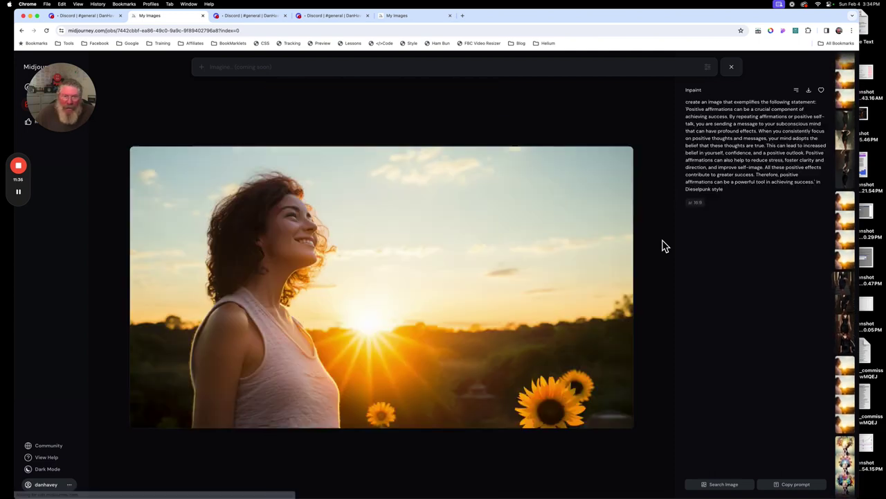
scroll(663, 246, up, 3)
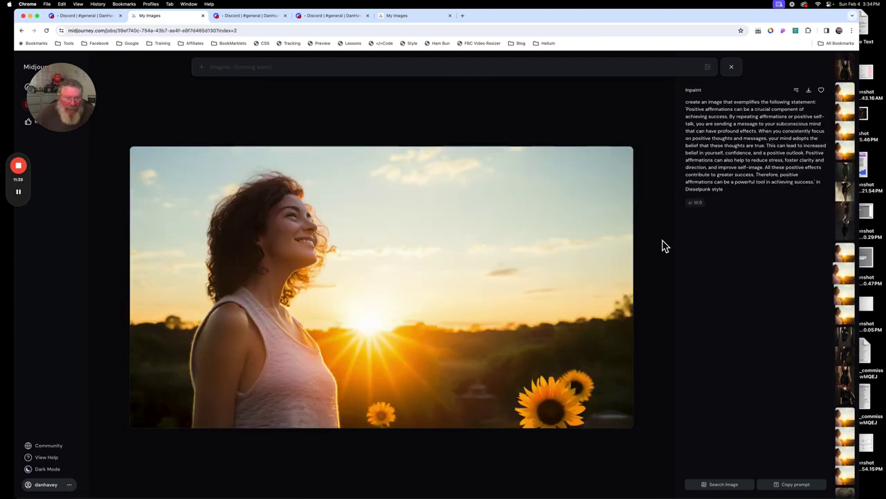
scroll(663, 245, up, 2)
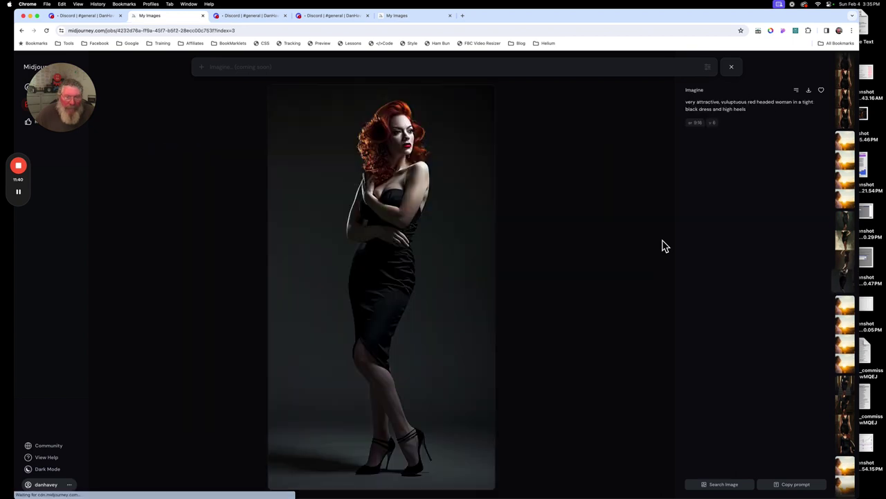
scroll(663, 245, down, 3)
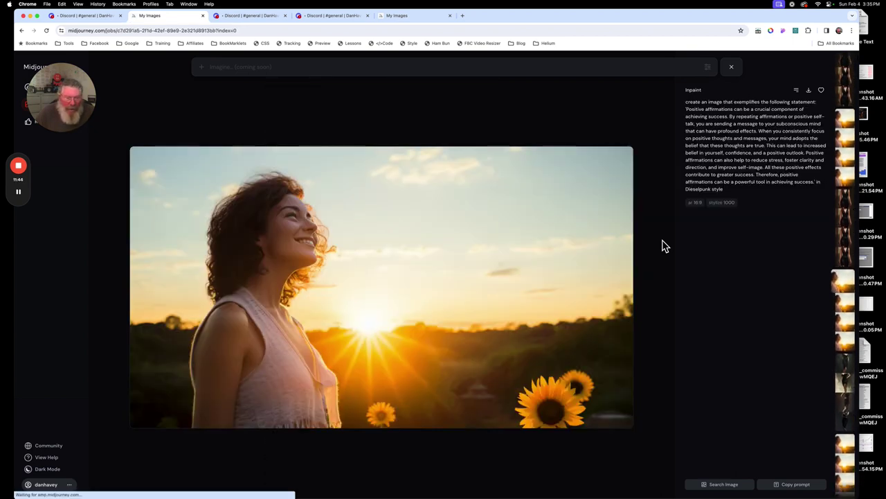
scroll(663, 245, up, 2)
scroll(662, 245, down, 1)
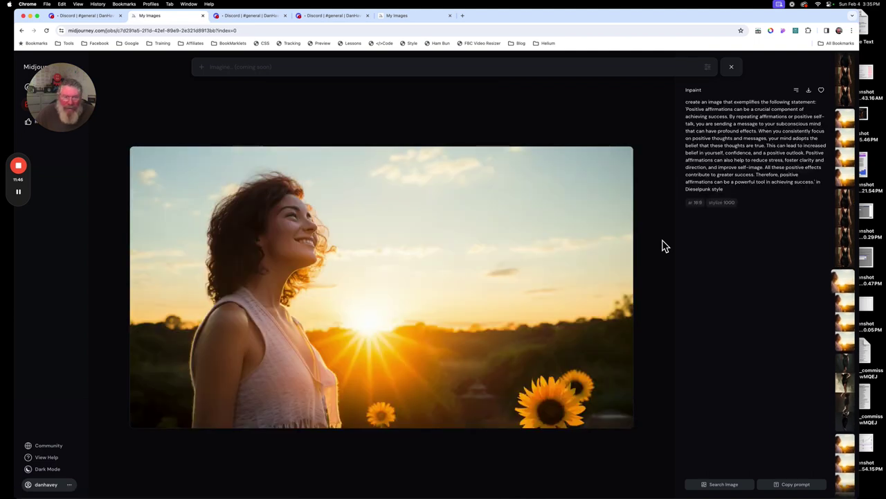
scroll(662, 245, up, 1)
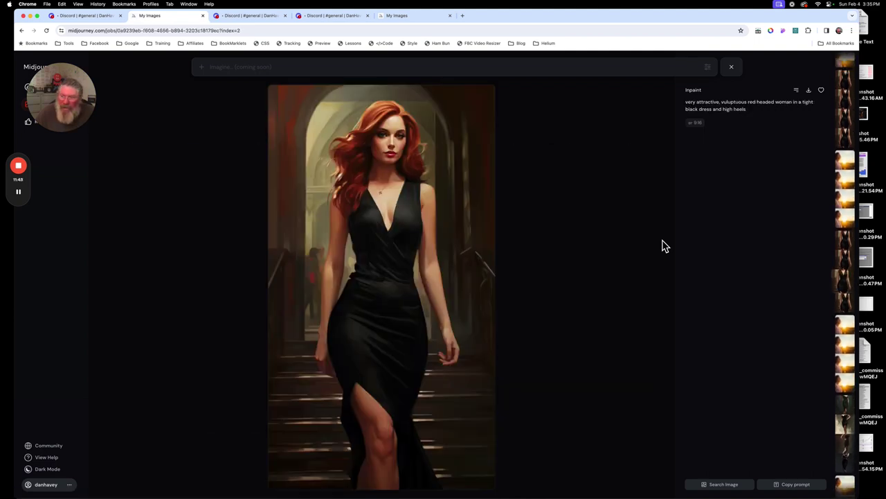
scroll(663, 245, down, 1)
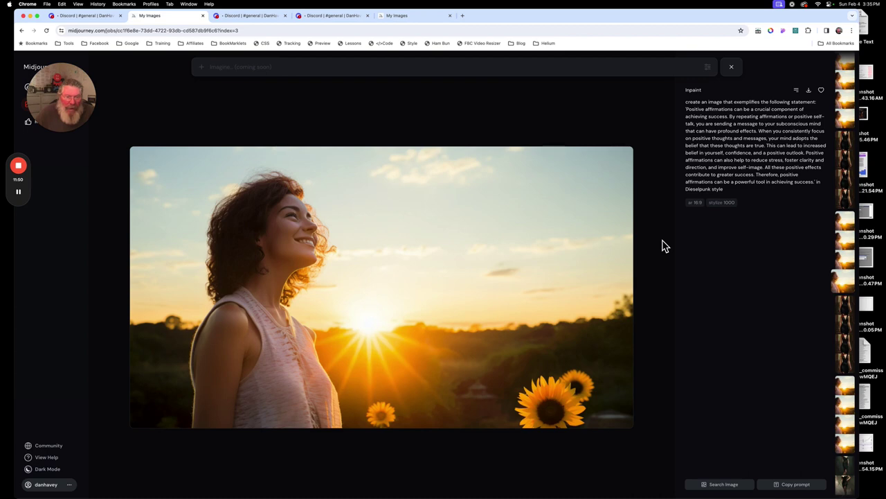
scroll(662, 245, up, 1)
scroll(663, 245, up, 1)
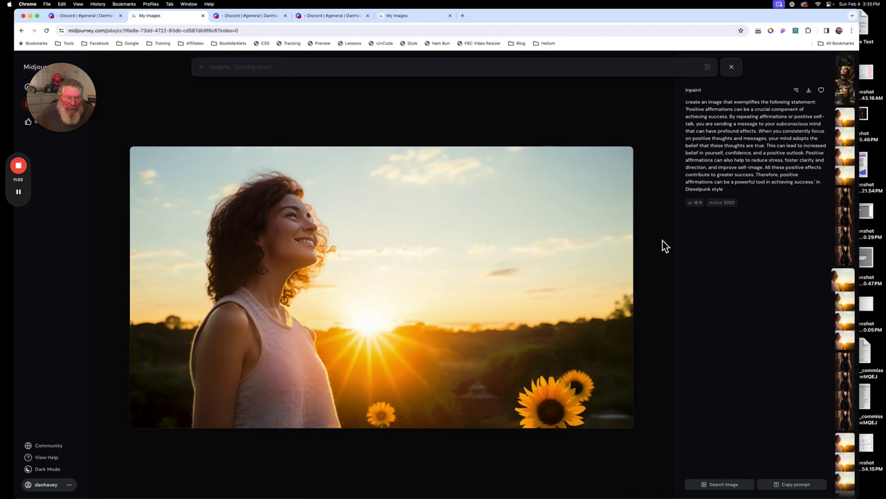
scroll(663, 245, up, 1)
scroll(663, 246, down, 1)
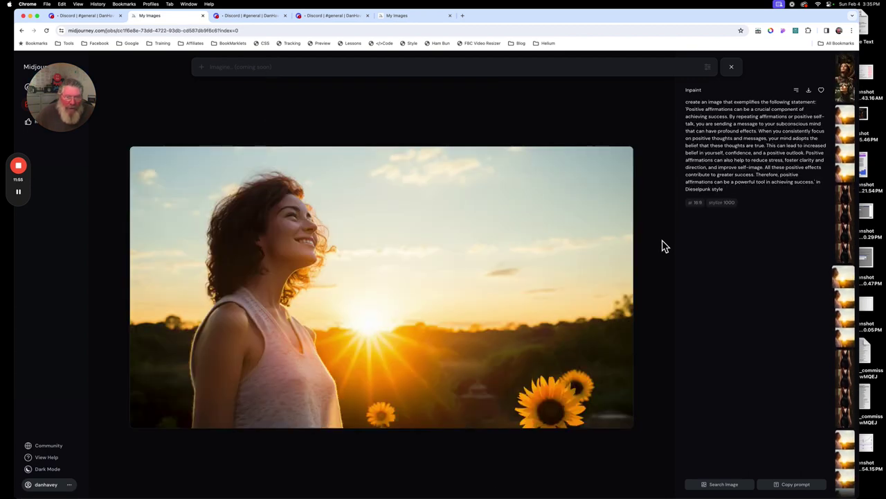
scroll(663, 245, up, 1)
scroll(663, 245, down, 2)
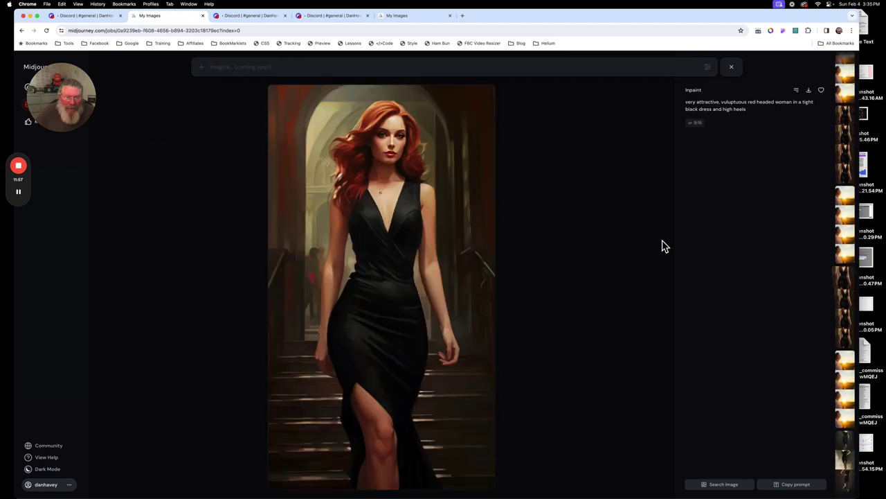
scroll(662, 245, down, 1)
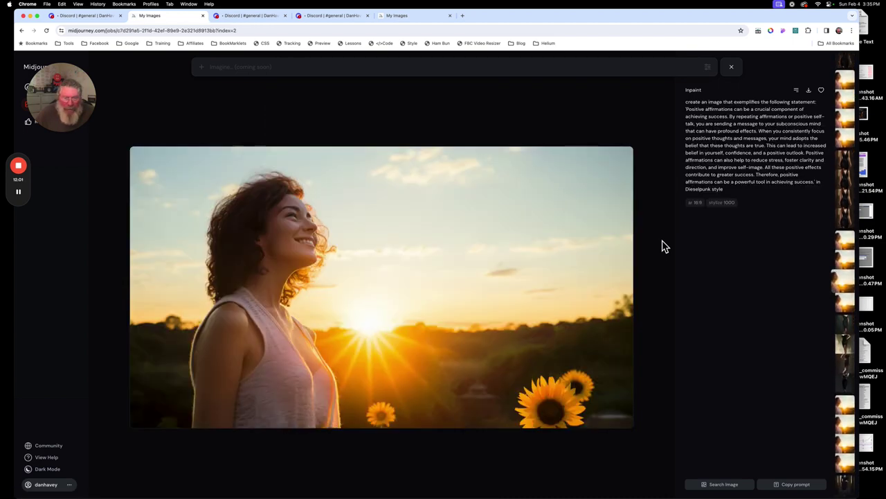
scroll(663, 245, up, 1)
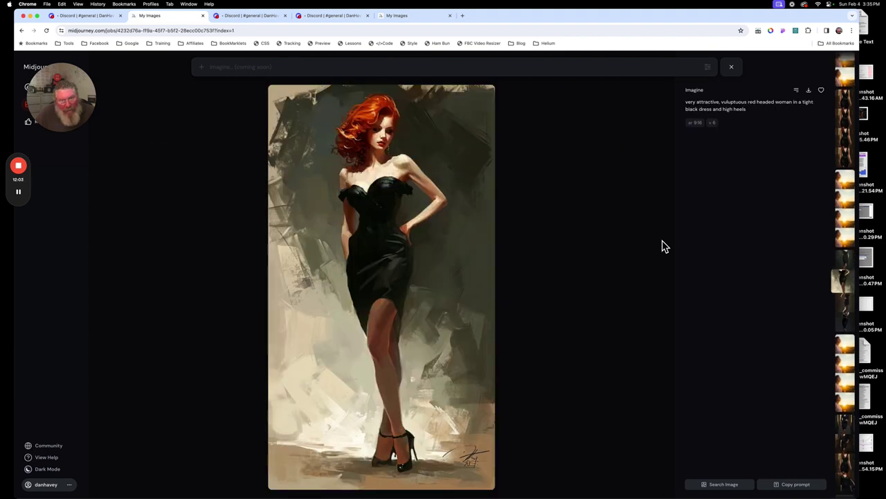
scroll(662, 245, down, 1)
scroll(663, 245, up, 1)
scroll(662, 245, down, 1)
scroll(663, 245, down, 1)
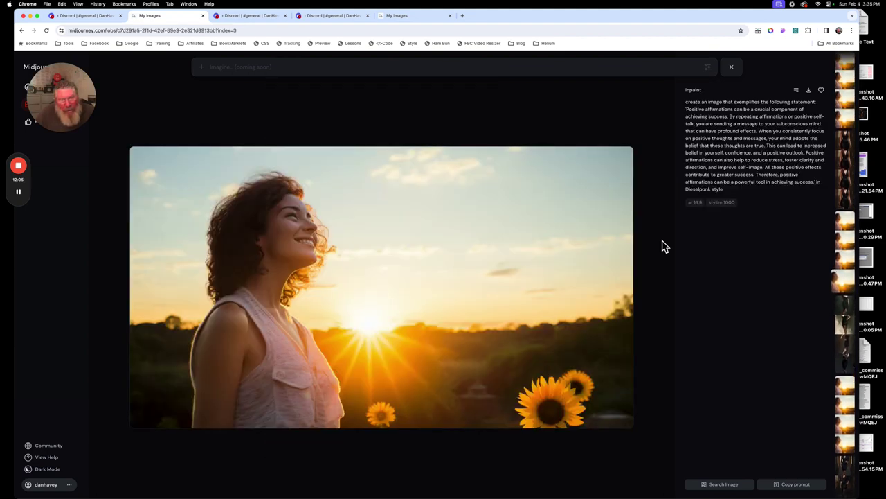
scroll(662, 245, up, 1)
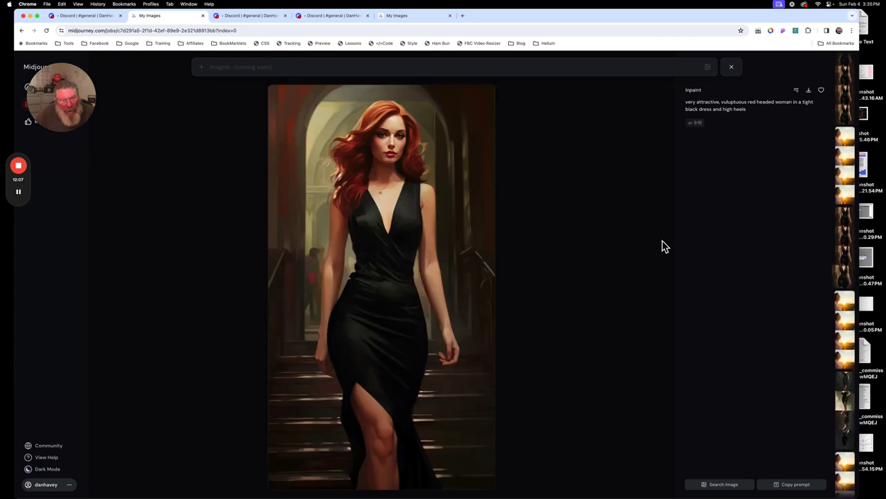
scroll(663, 245, down, 1)
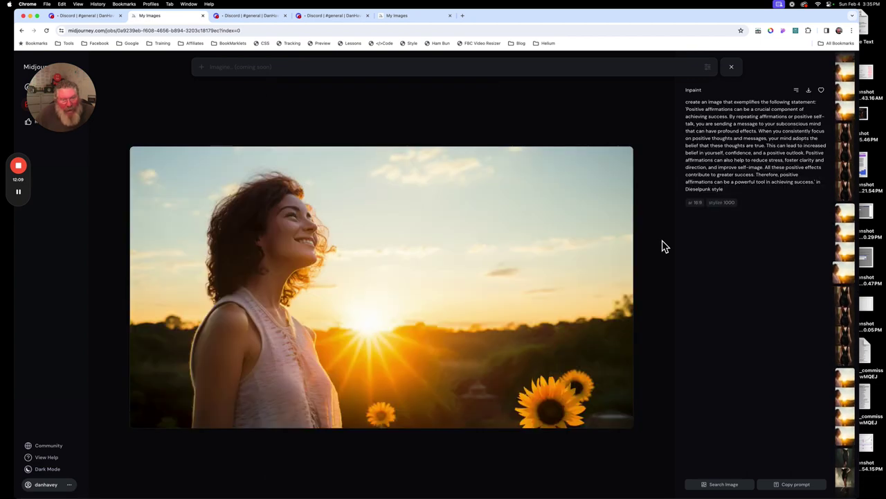
scroll(663, 245, up, 1)
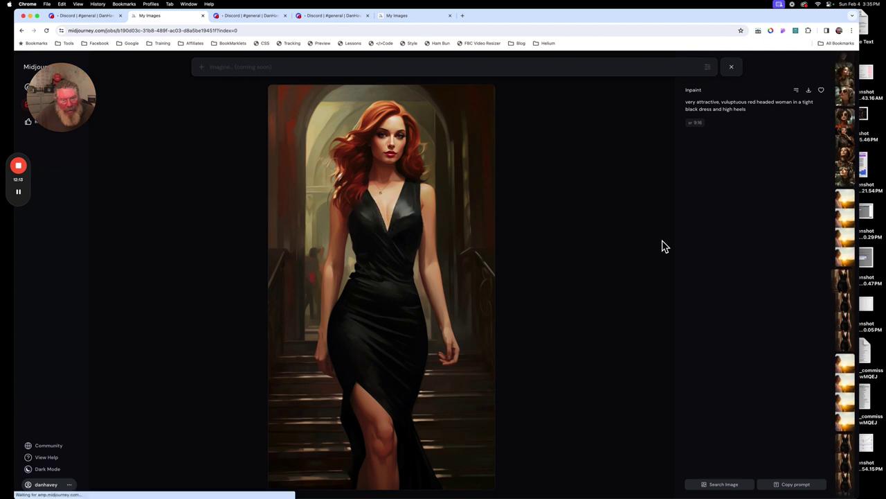
scroll(662, 245, down, 1)
scroll(663, 245, up, 2)
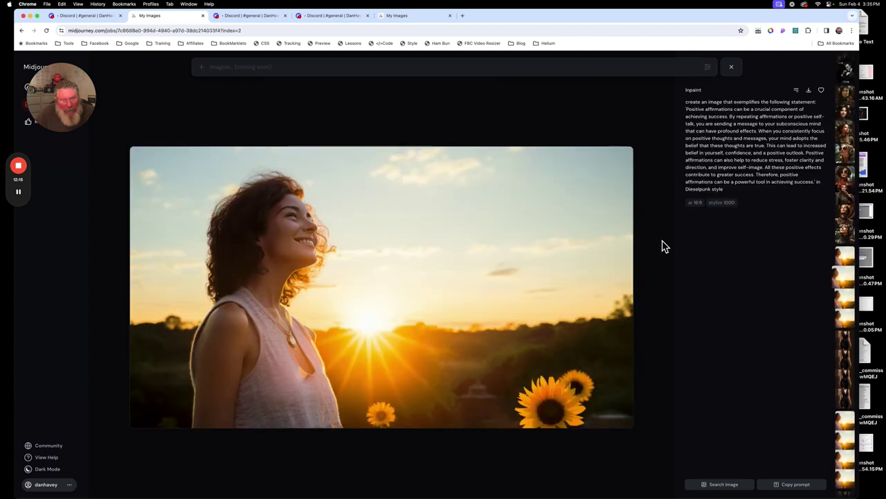
scroll(663, 245, up, 1)
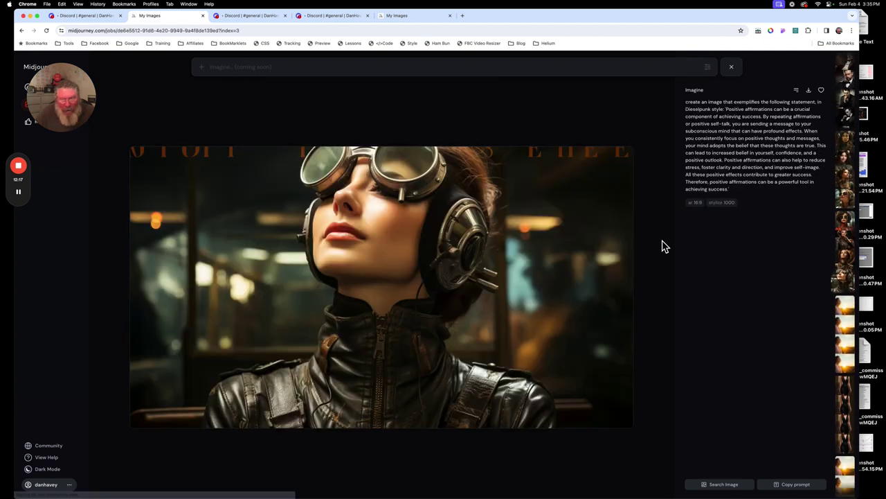
scroll(662, 245, down, 1)
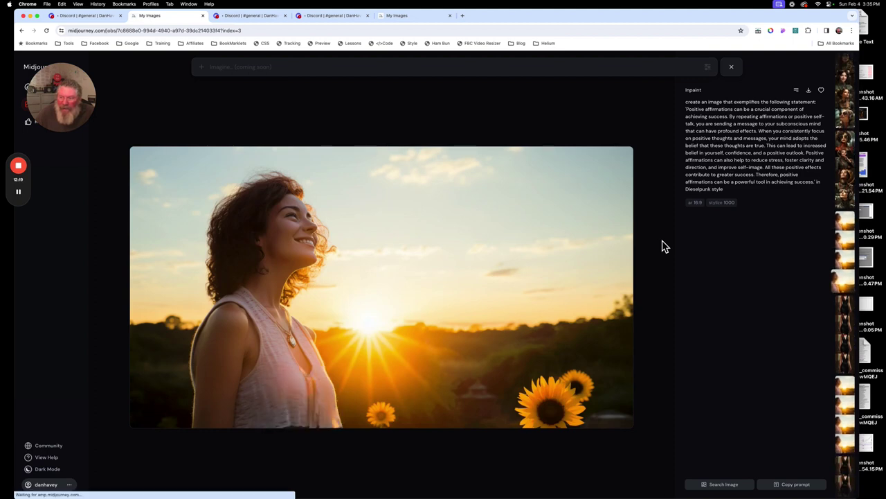
scroll(662, 245, up, 1)
scroll(662, 245, down, 1)
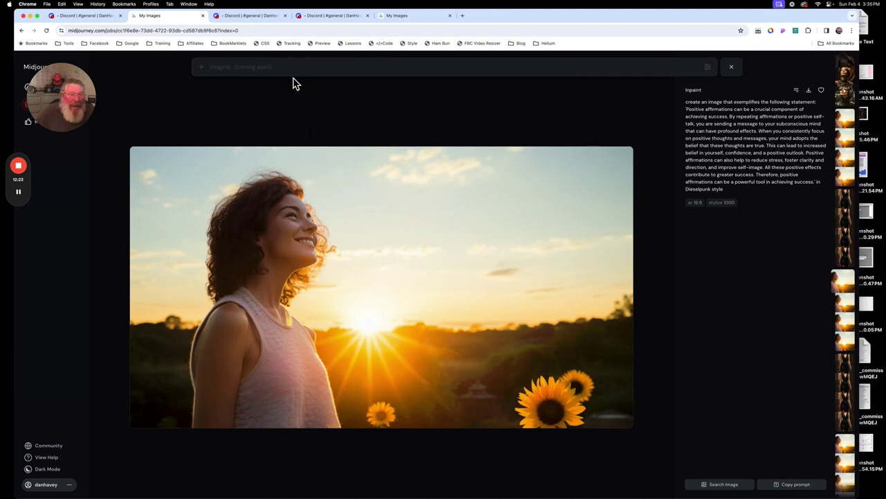
Step: Return to Discord, open the upscaled Image #4 in Vary (Region), mask her clothing from shoulders to lower edge with a rectangle, and submit the existing prompt
click(247, 18)
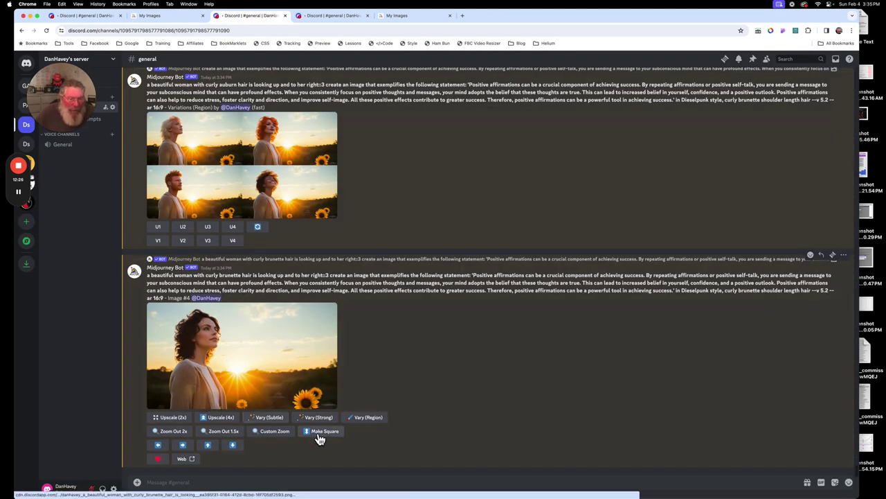
click(367, 423)
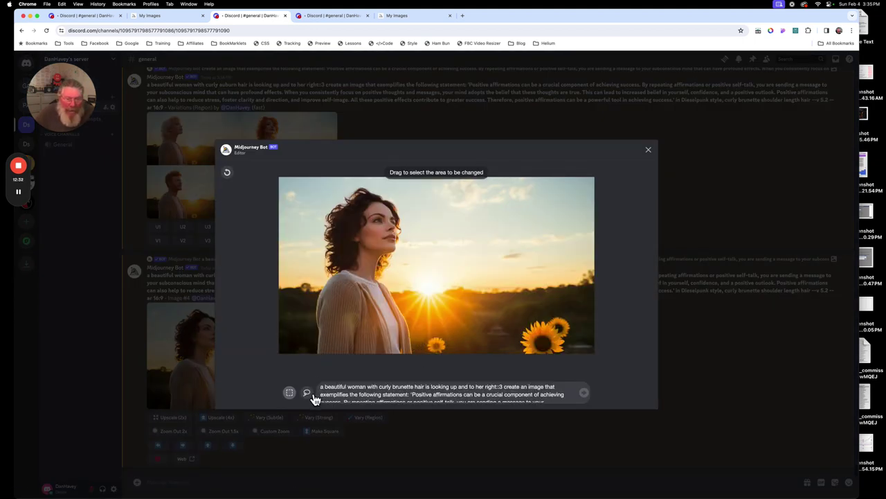
drag(345, 272, 312, 350)
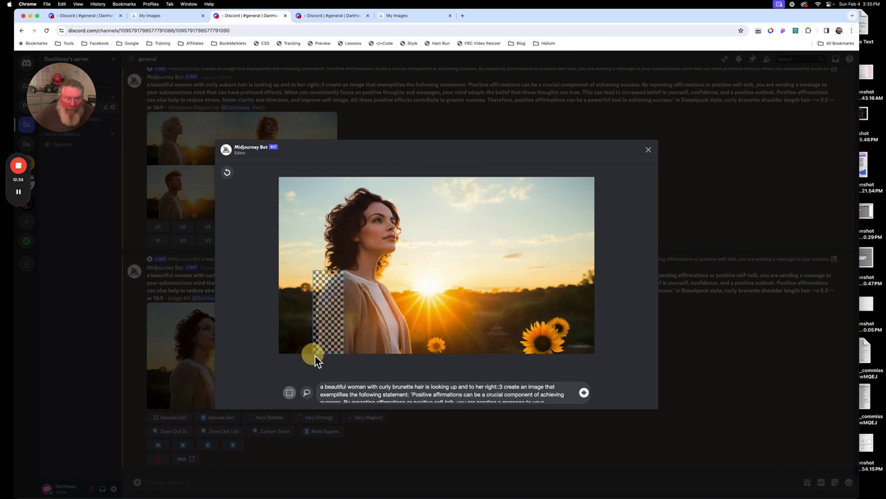
click(227, 172)
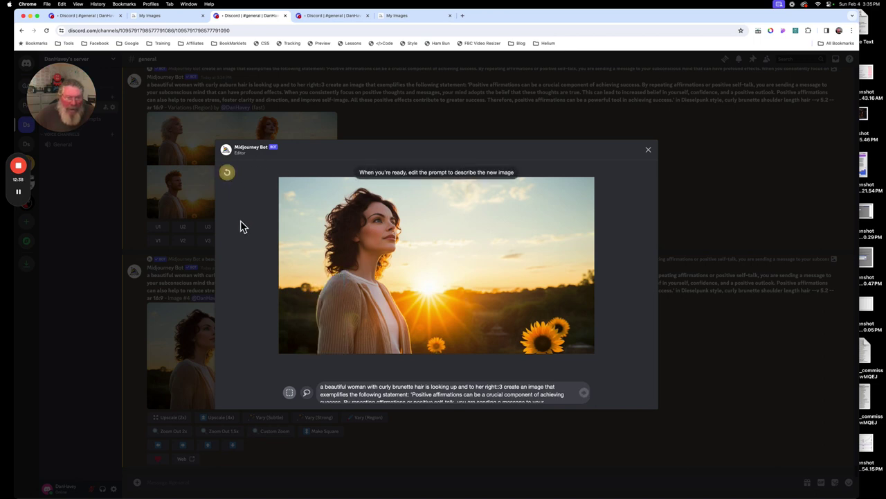
click(290, 393)
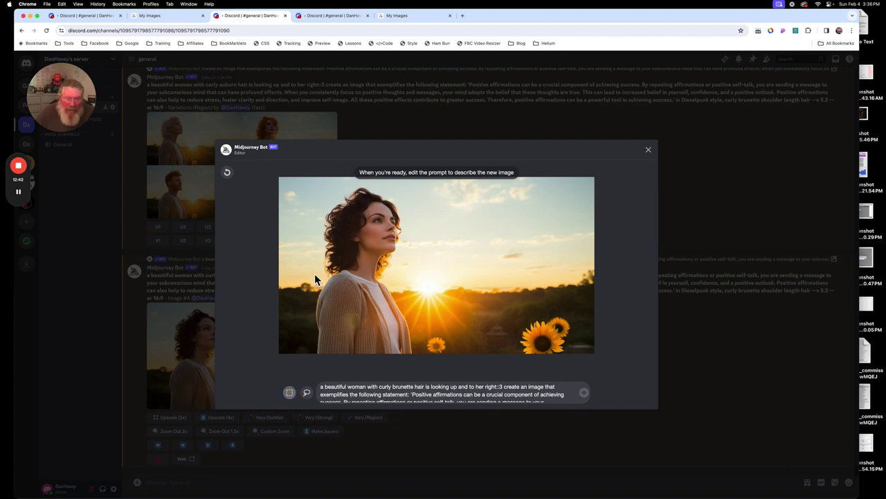
drag(314, 273, 417, 357)
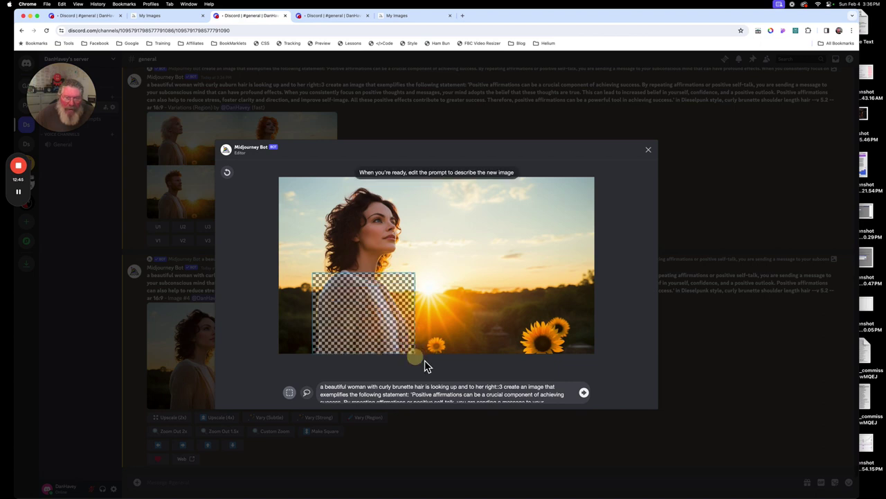
click(585, 394)
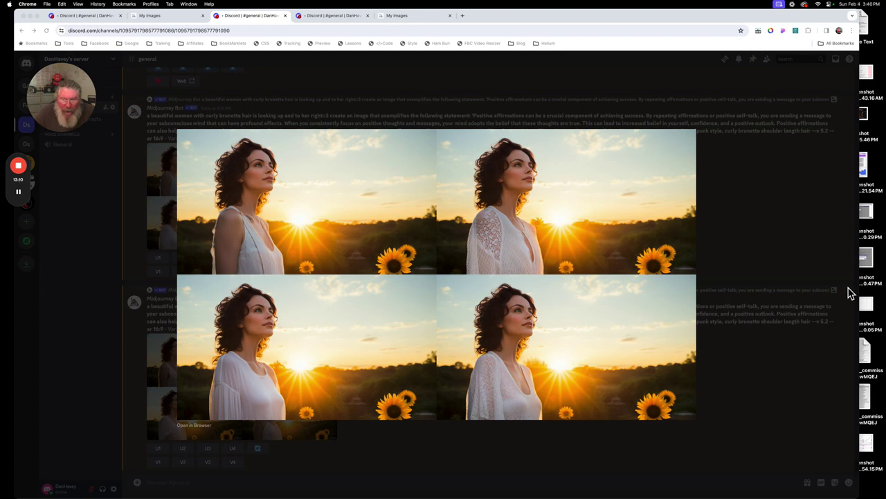
Step: Compare the enlarged clothing-variation grids, from the plain curly-brunette prompt to the one prompted with "wearing a black evening gown"
click(748, 248)
scroll(513, 268, down, 3)
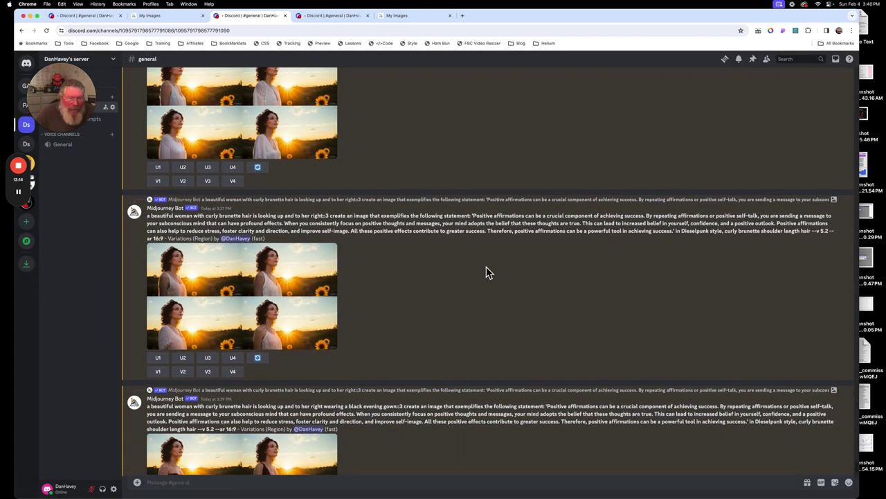
click(246, 302)
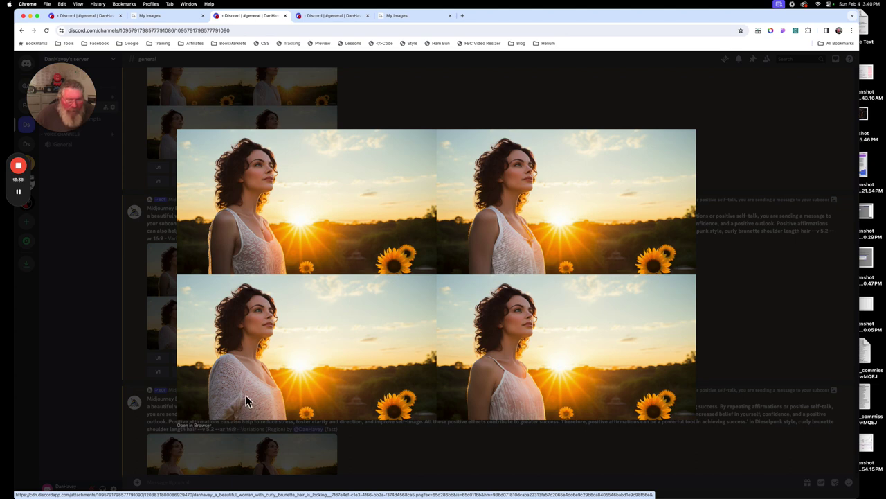
click(723, 308)
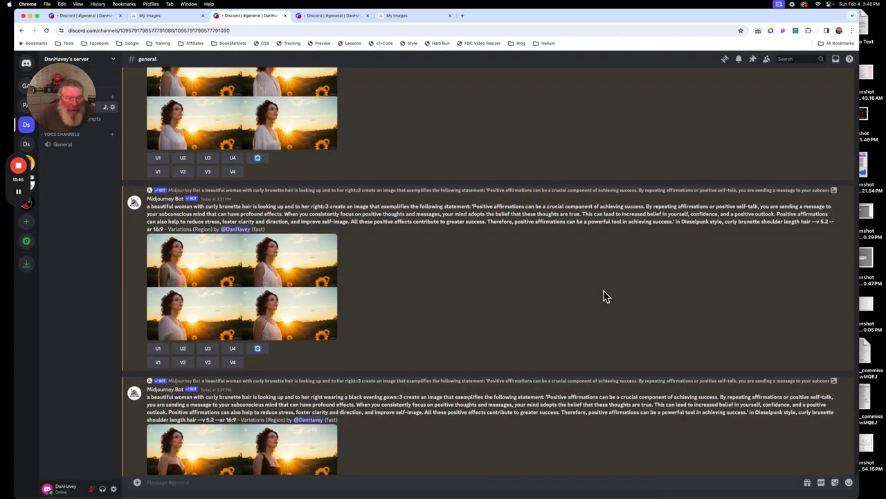
drag(284, 303, 397, 305)
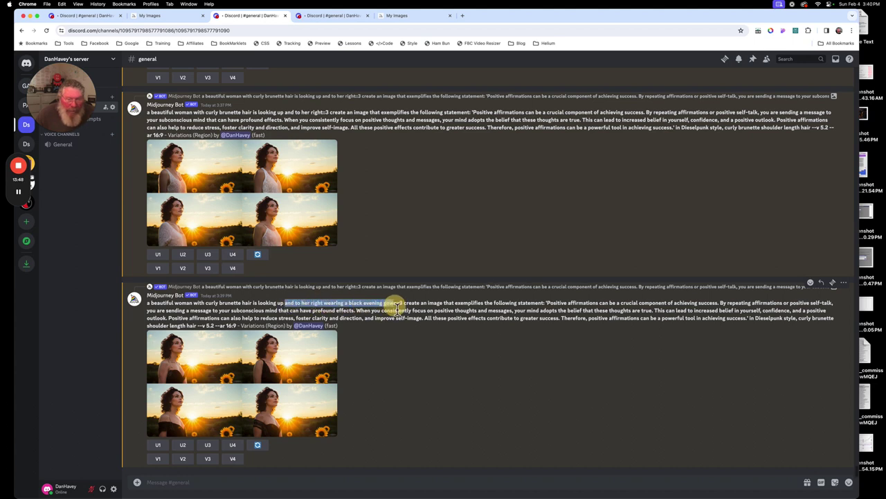
click(238, 379)
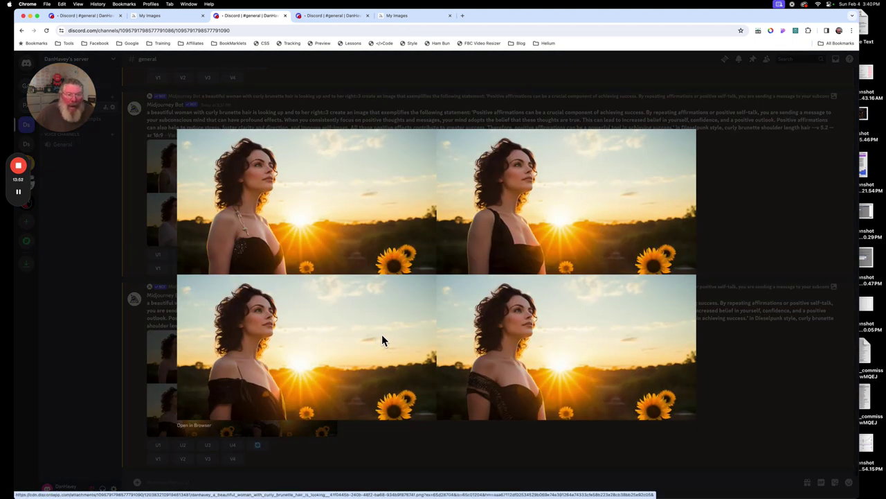